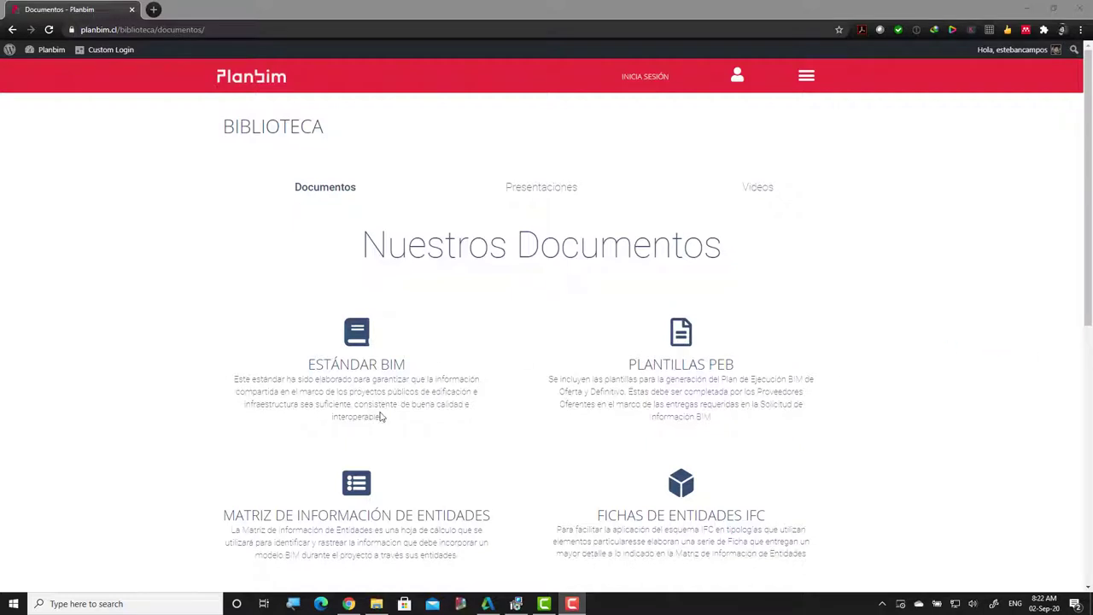
Step: Open the Matriz de Información de Entidades spreadsheet from the Planbim website
scroll(358, 456, "down", 2)
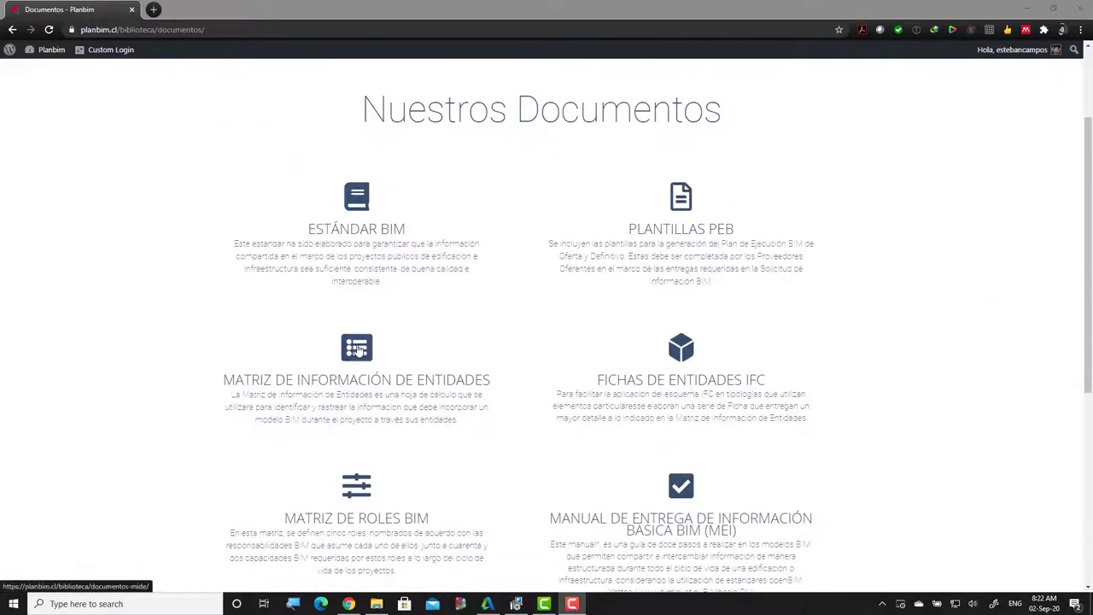
left_click(357, 350)
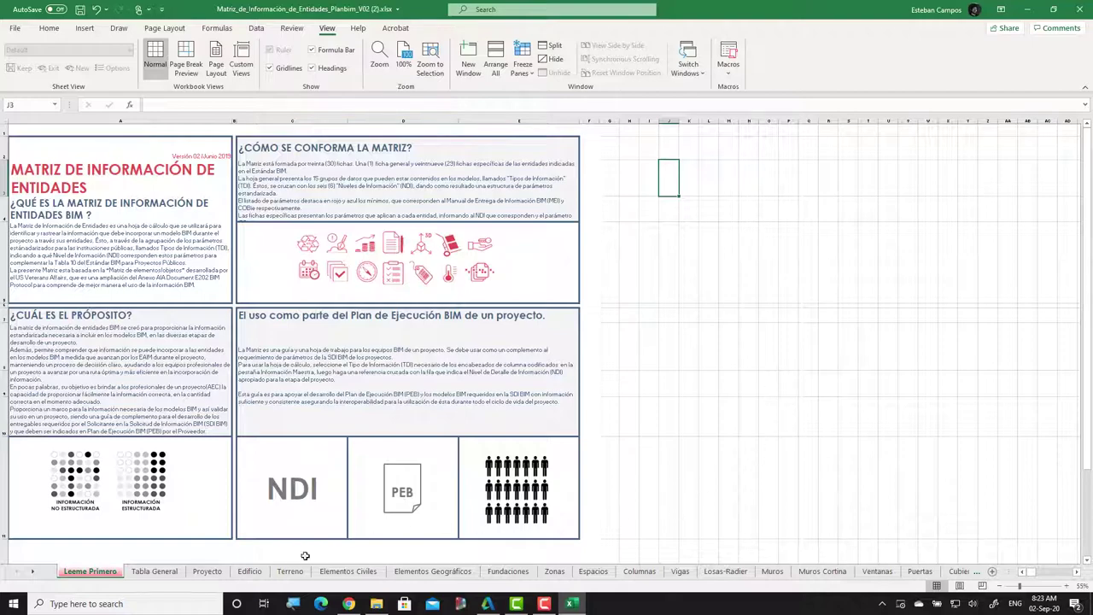
Step: Browse the matrix sheets in turn, from Proyecto and Edificio through Columnas to Vigas
left_click(206, 572)
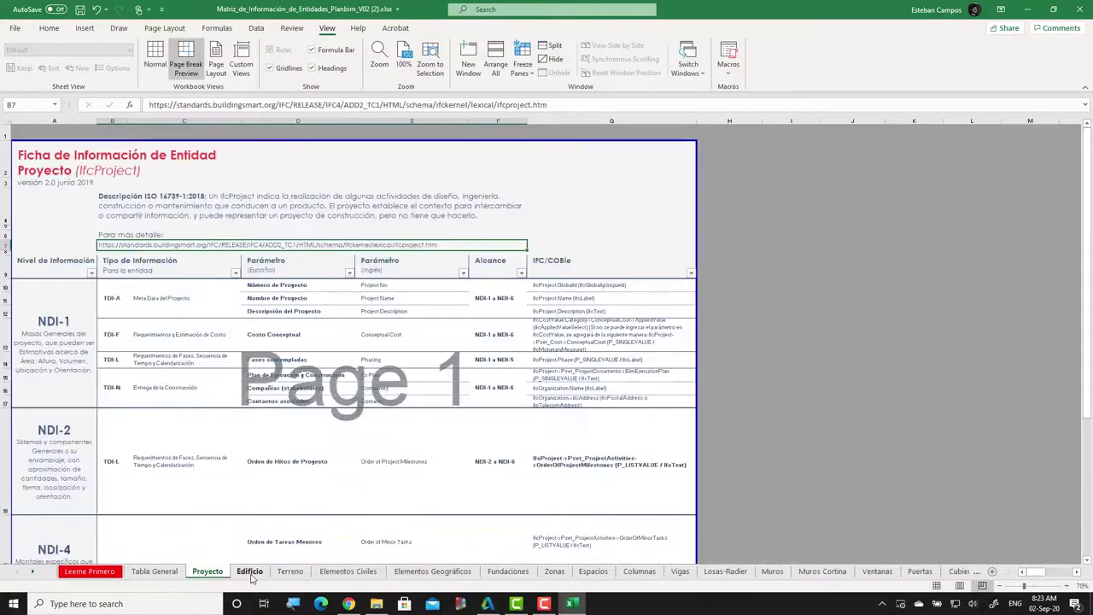
left_click(250, 572)
left_click(292, 572)
left_click(348, 571)
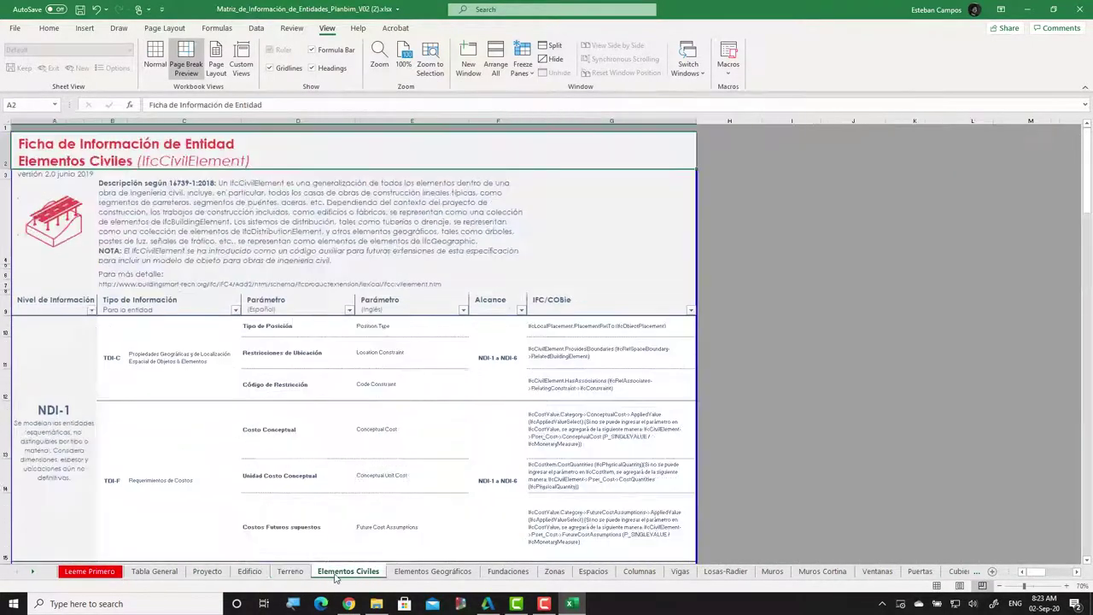
left_click(435, 571)
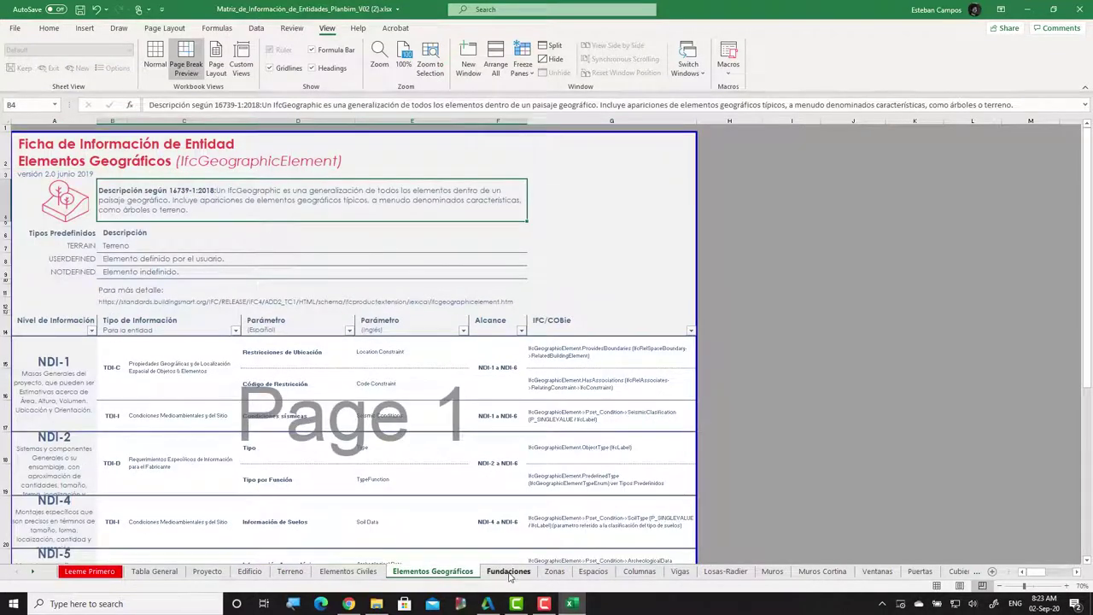
left_click(509, 573)
left_click(554, 572)
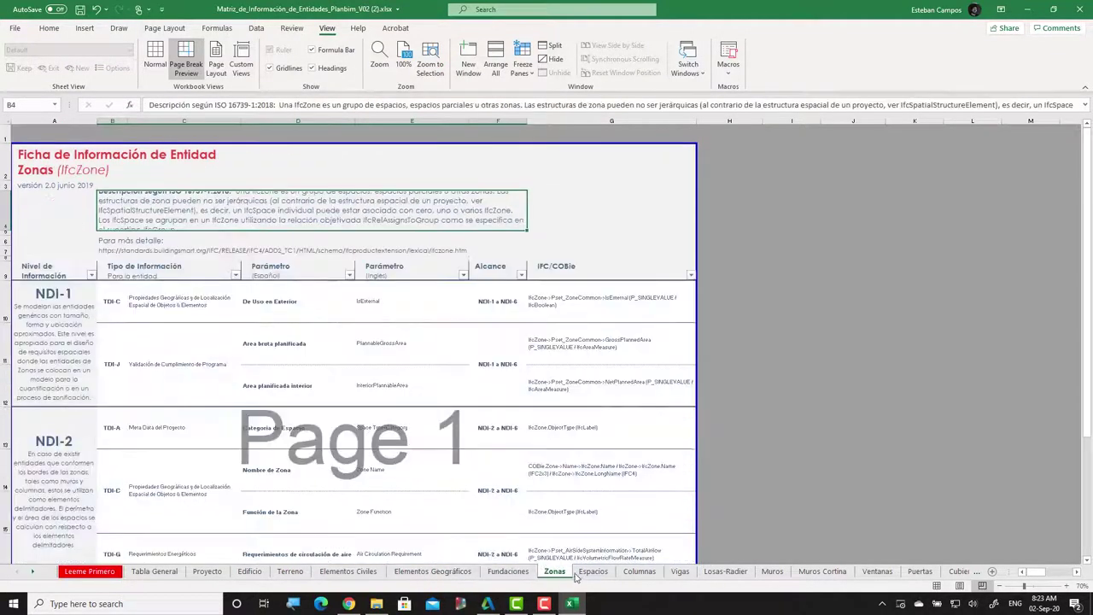
left_click(589, 572)
left_click(639, 571)
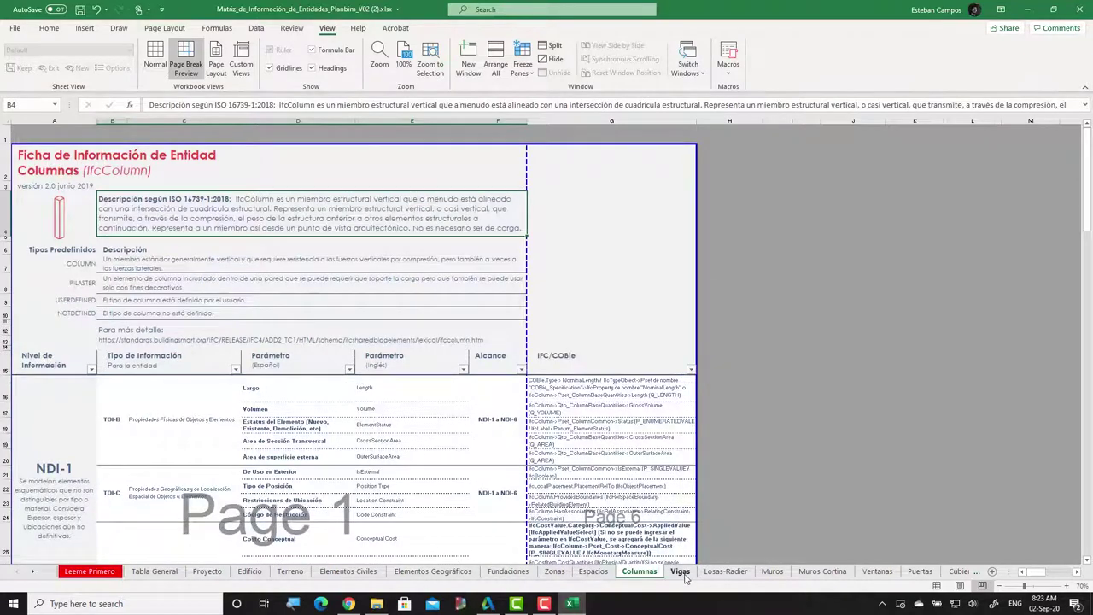
left_click(680, 572)
Step: Scroll through the Vigas sheet, then move on to the Muros (IfcWall) sheet
scroll(759, 374, "down", 2)
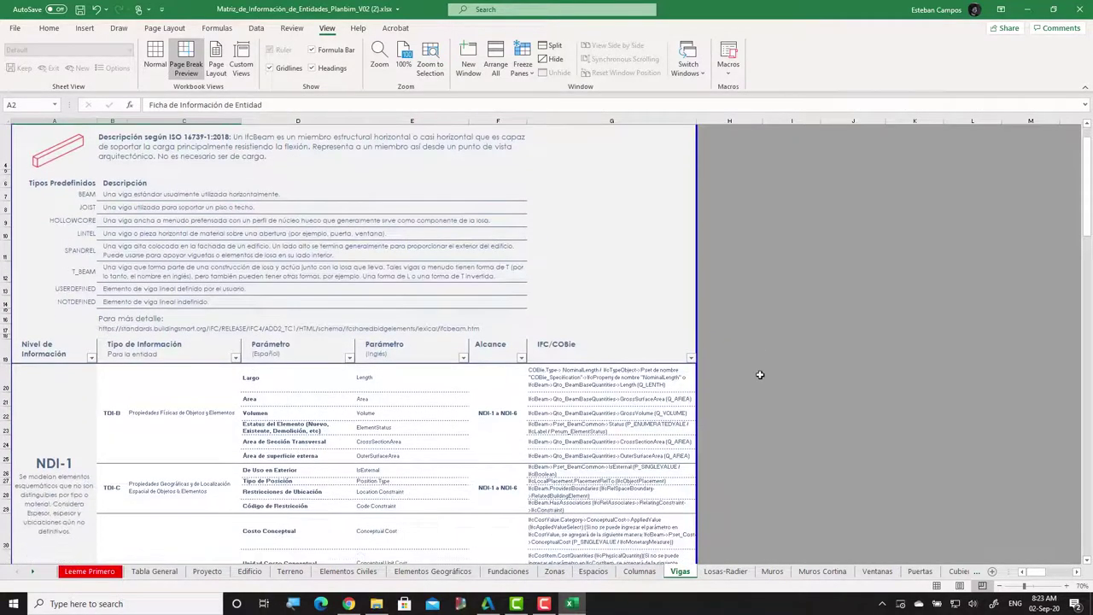
scroll(759, 375, "down", 2)
scroll(759, 375, "down", 1)
scroll(759, 375, "down", 1)
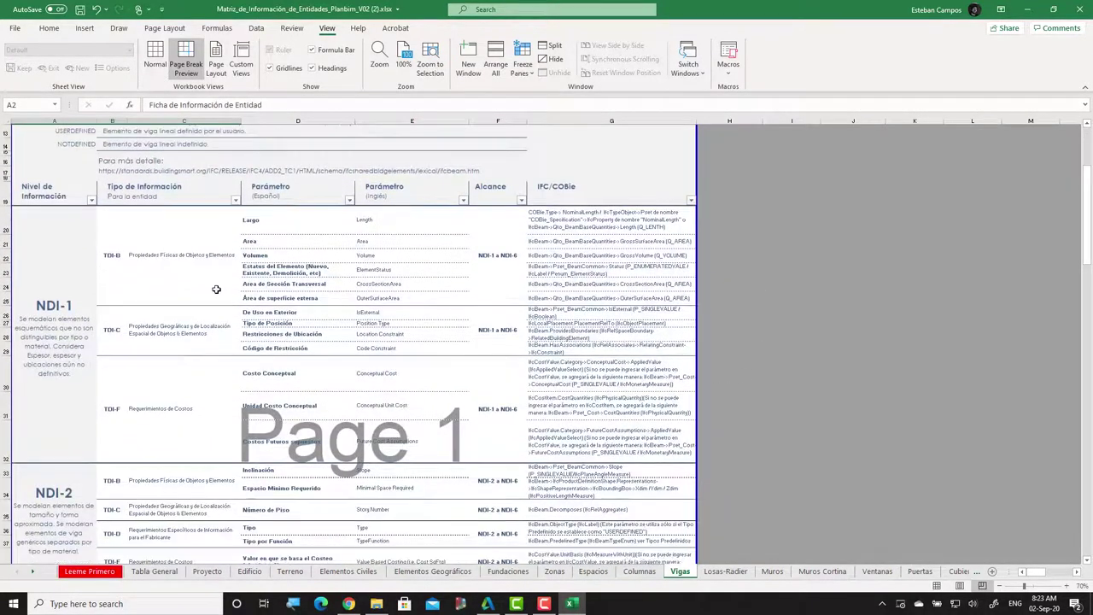
scroll(227, 334, "down", 2)
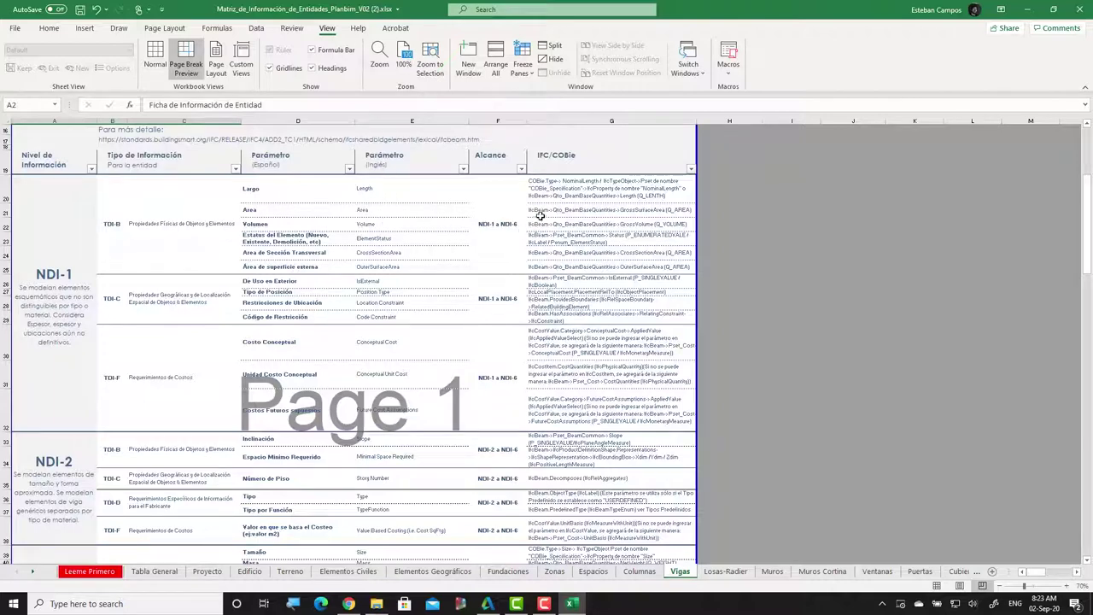
key("ctrl+Page_Down")
key("ctrl+Page_Down")
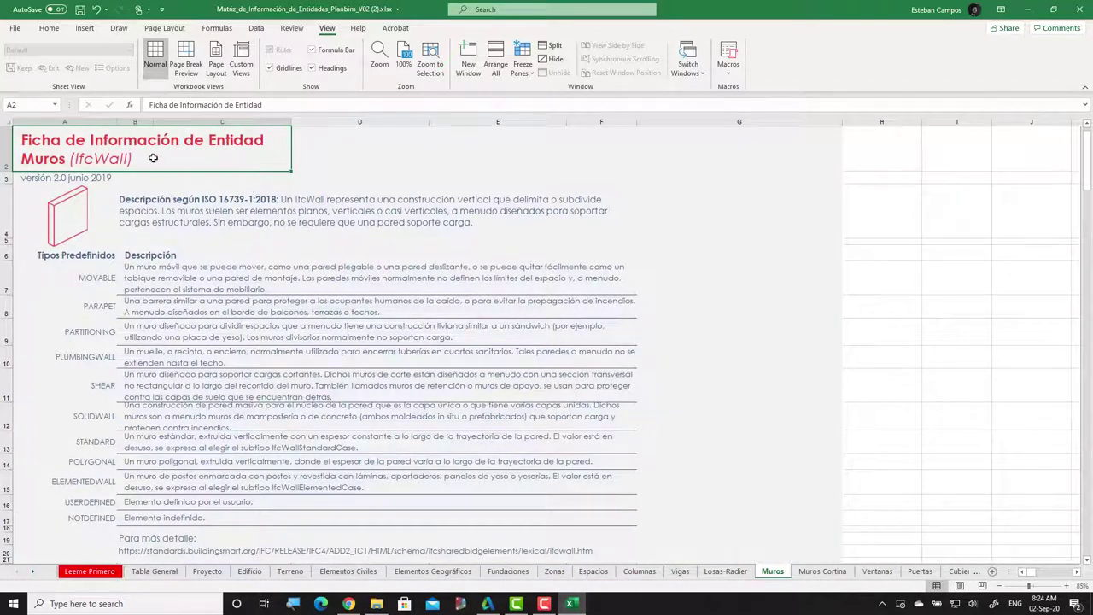
Step: Read the Estatus del Elemento / ElementStatus row (D27, E27, G27) and its Pset_WallCommon Status mapping
scroll(136, 192, "down", 2)
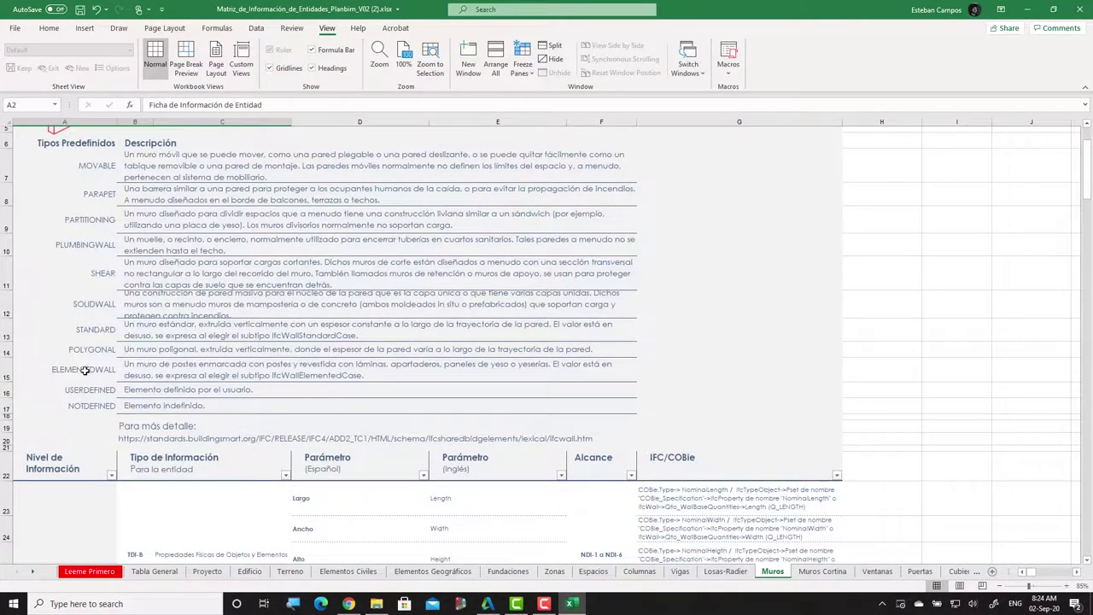
scroll(76, 370, "down", 1)
scroll(94, 354, "down", 3)
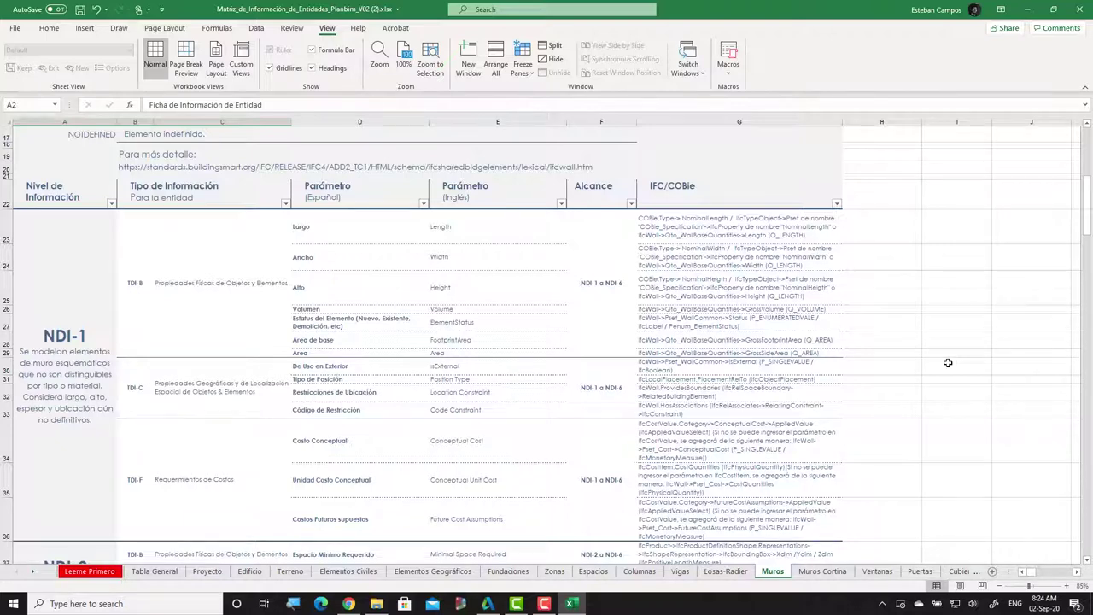
left_click(386, 325)
left_click(559, 327)
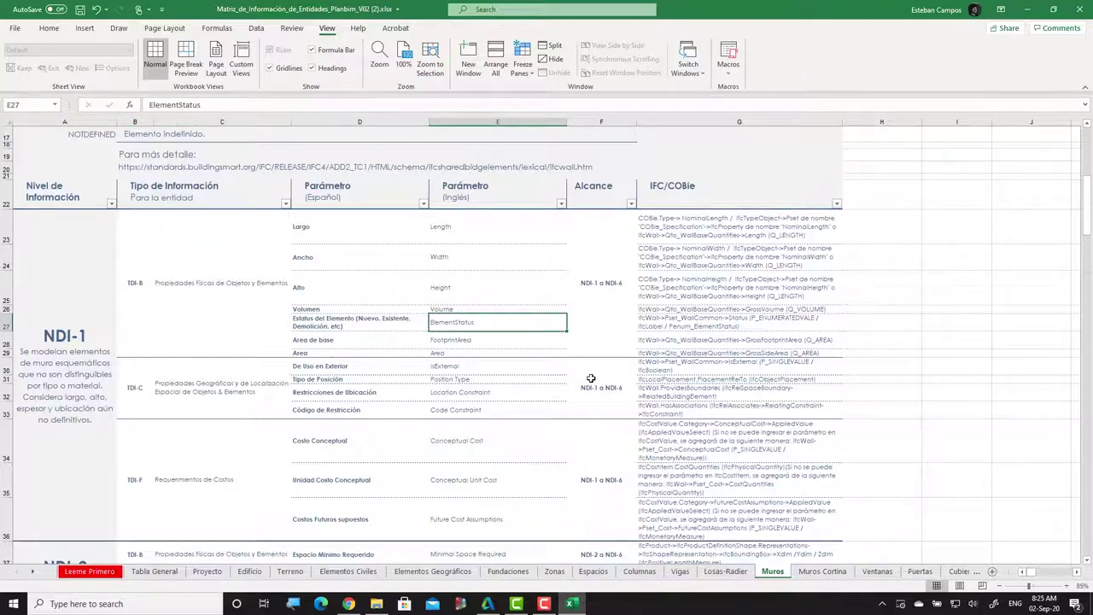
left_click(686, 326)
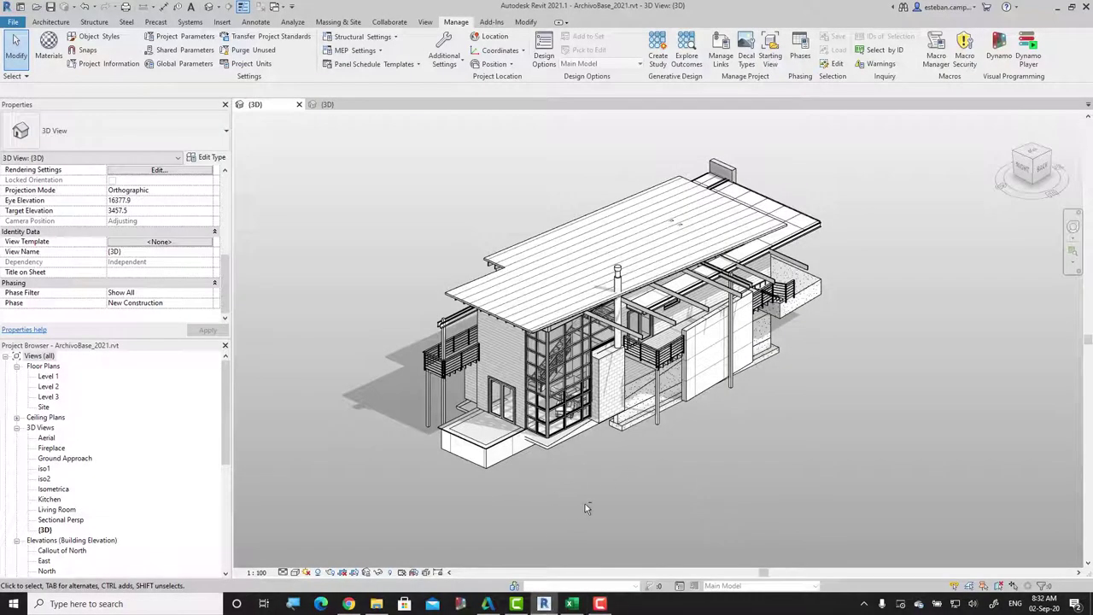
Step: Orbit the Revit 3D view to see the house model from another side
mouse_move(589, 506)
middle_mouse_down("shift")
mouse_move(782, 503)
mouse_move(626, 495)
middle_mouse_up("shift")
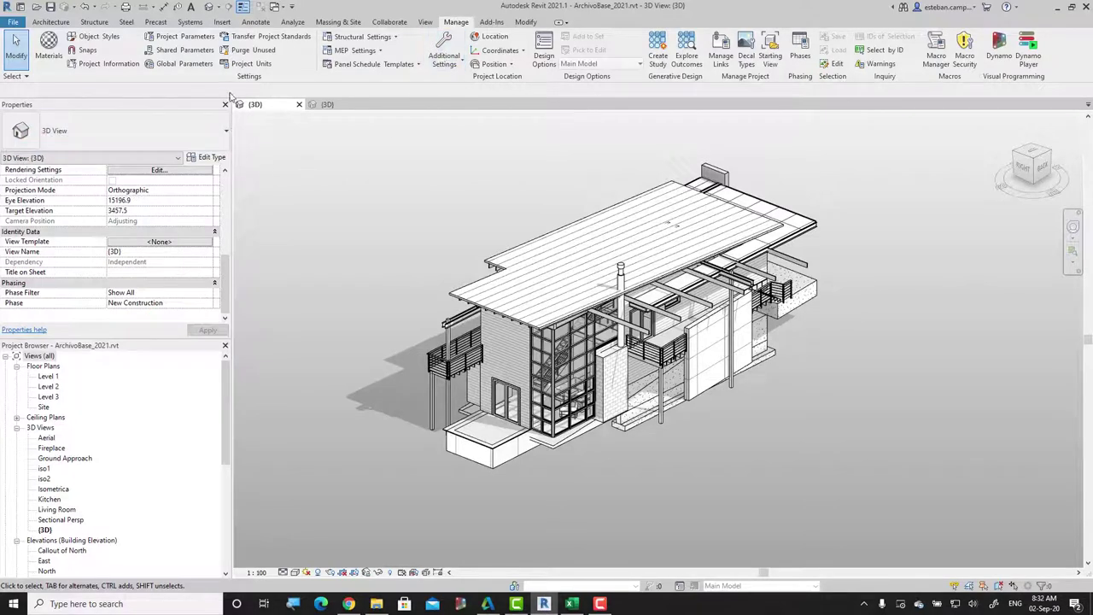
Step: Verify the ElementStatus project parameter covers the Walls category, then select a front wall
left_click(185, 37)
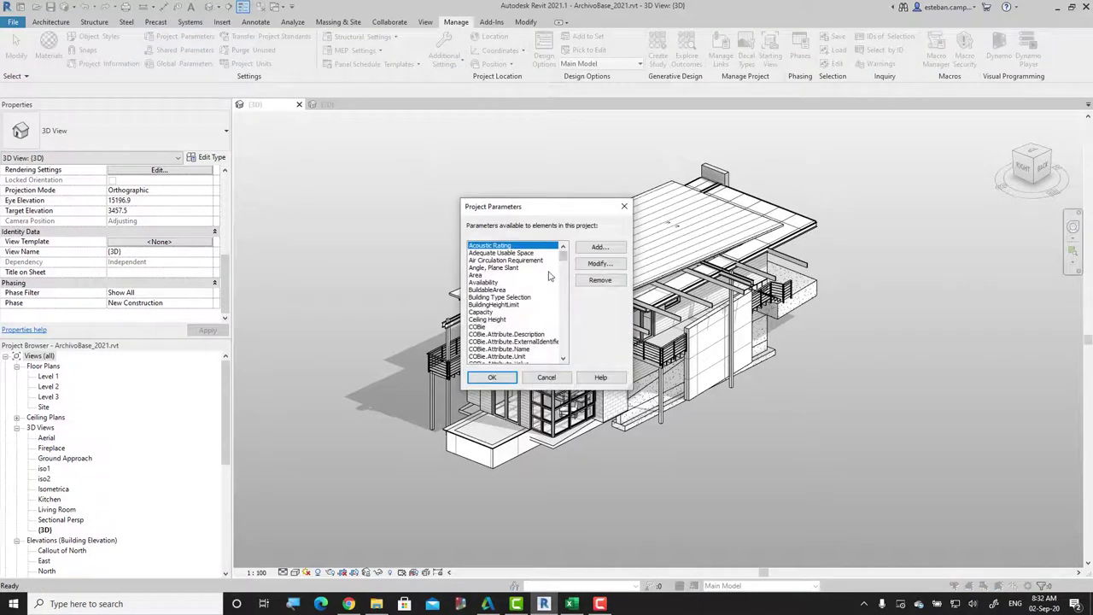
mouse_move(562, 255)
left_mouse_down()
mouse_move(563, 342)
mouse_move(564, 261)
mouse_move(564, 271)
left_mouse_up()
left_click(526, 290)
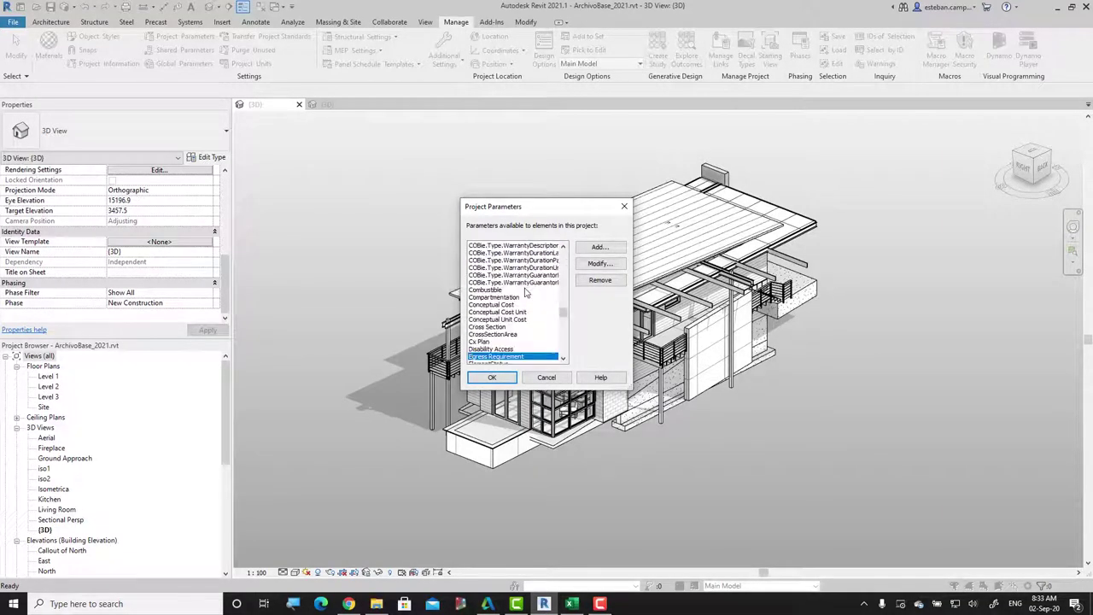
scroll(525, 292, "down", 10)
left_click(496, 297)
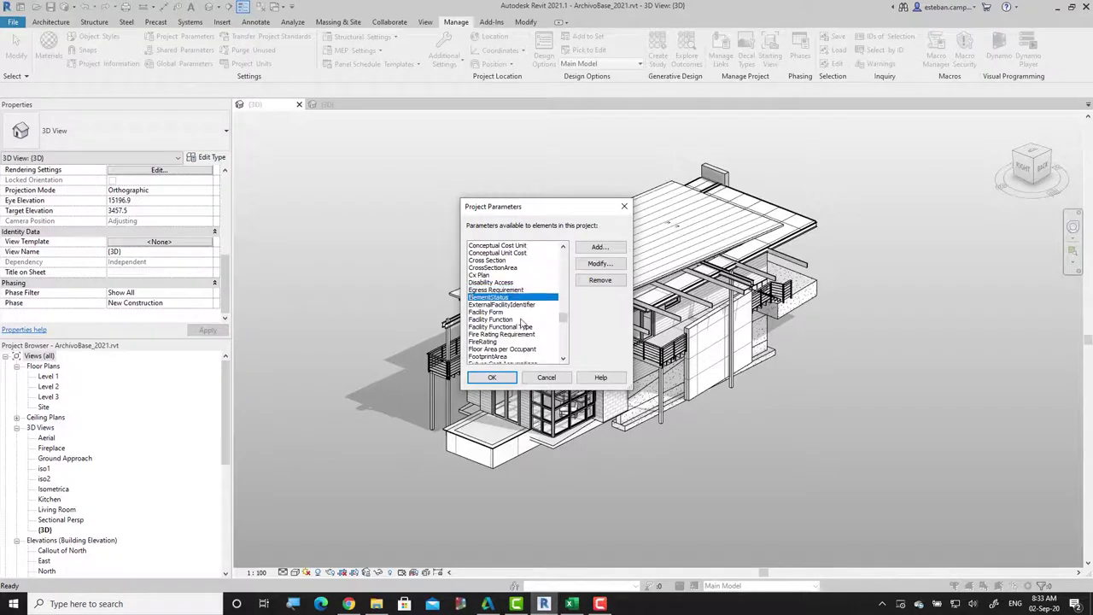
left_click(600, 263)
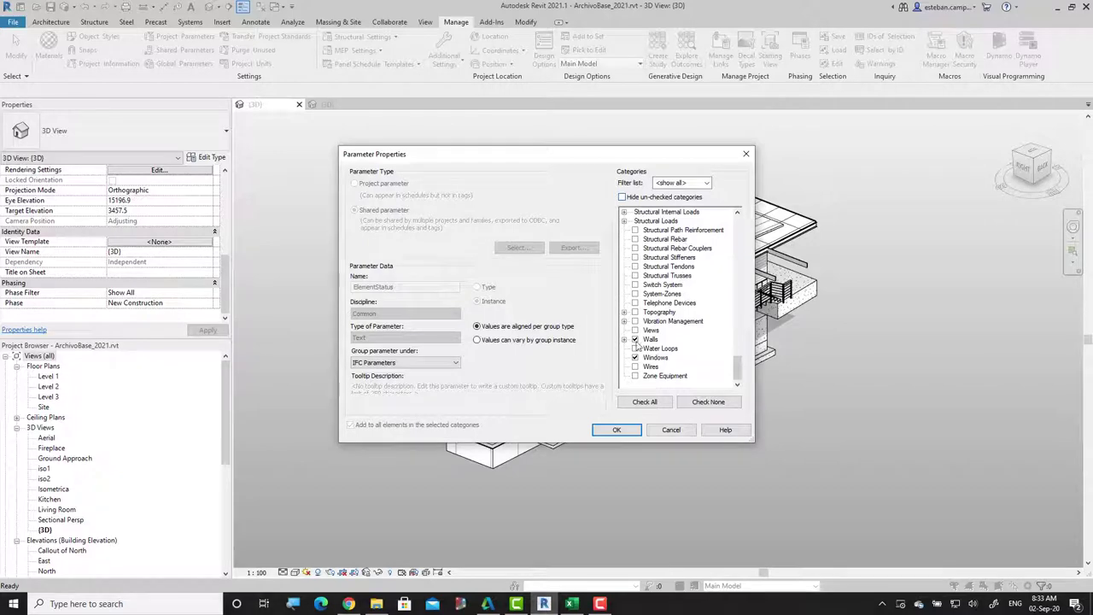
left_click(622, 431)
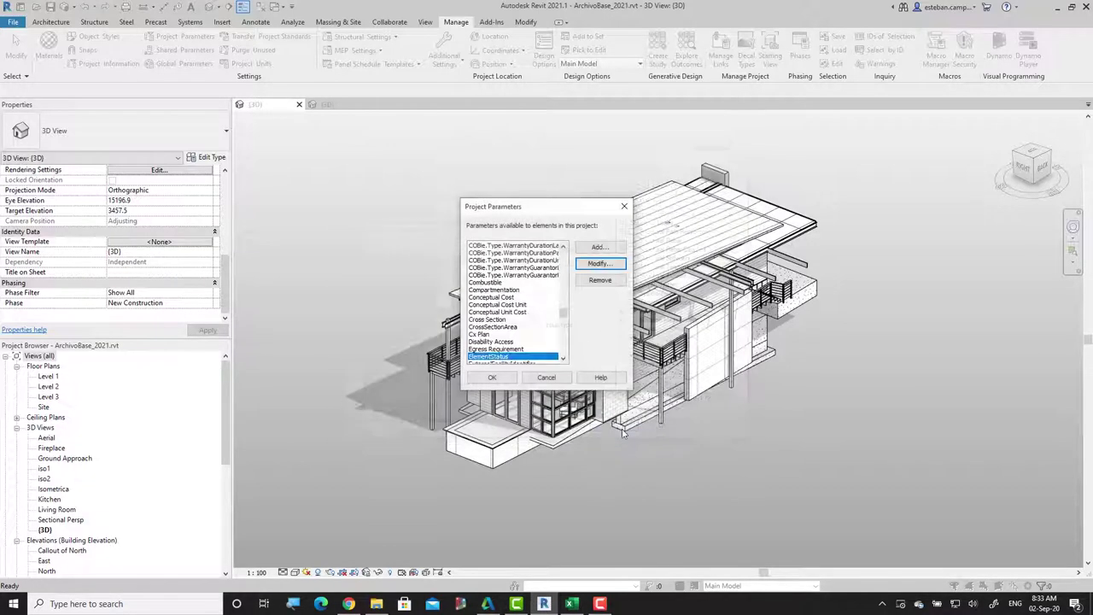
left_click(492, 379)
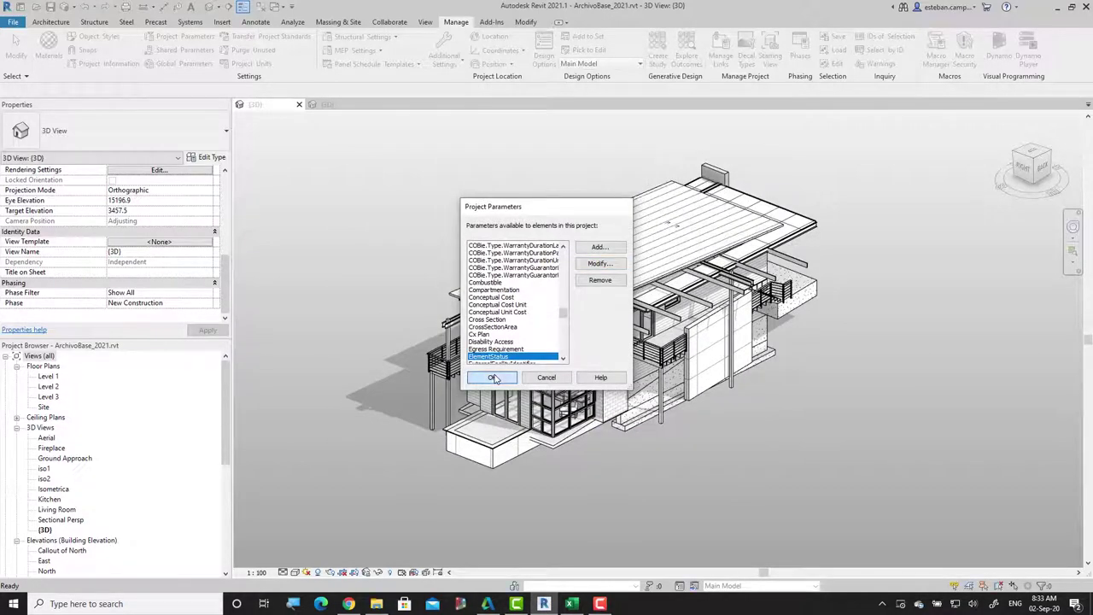
left_click(493, 379)
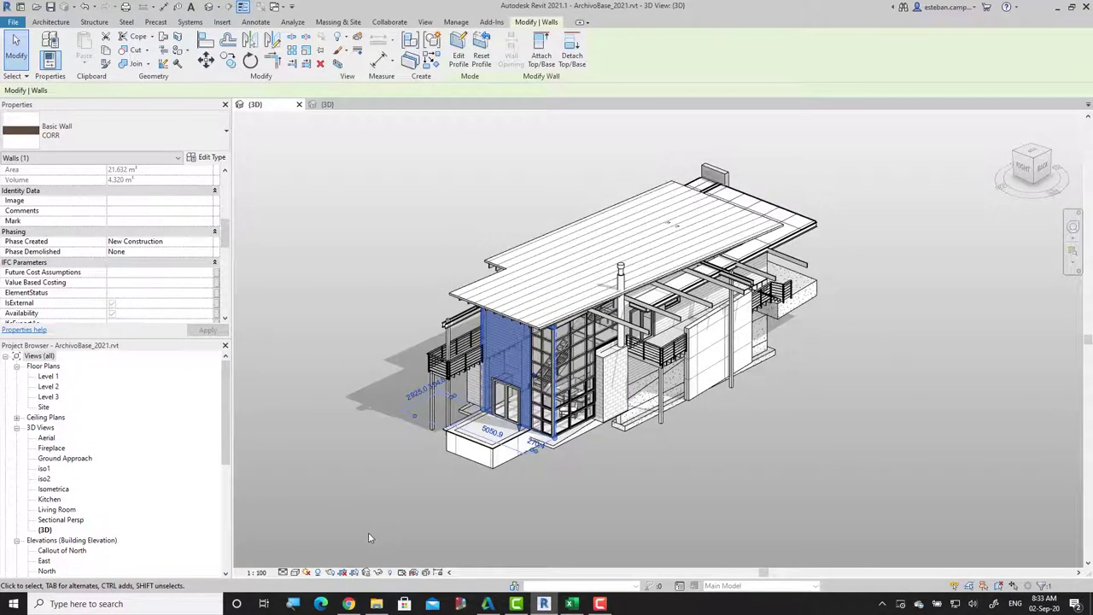
Step: Isolate the Walls category in the 3D view and clear the selection
left_click(378, 571)
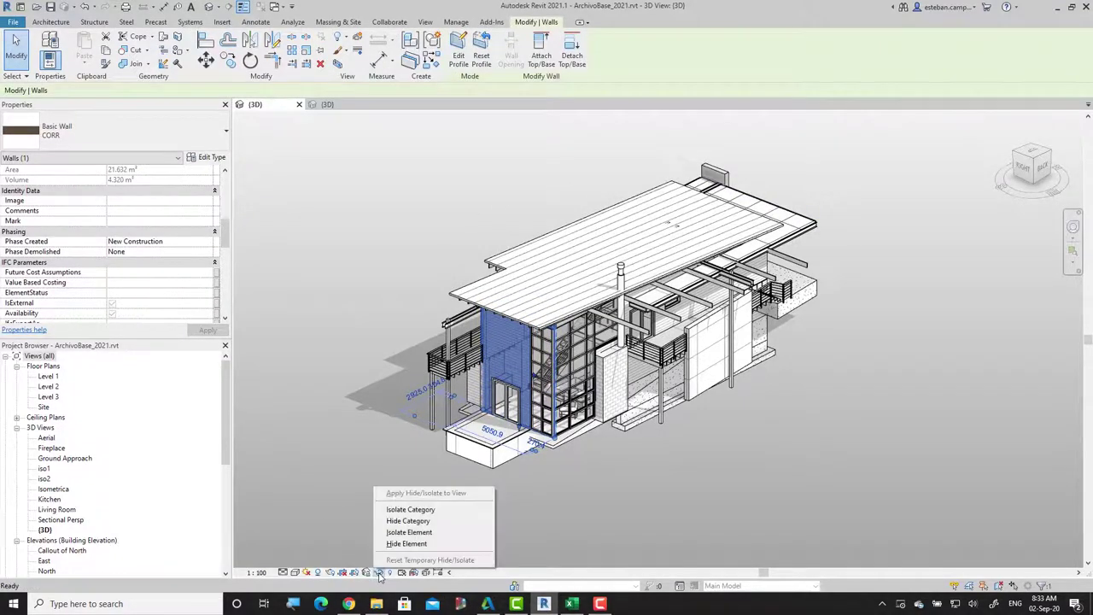
left_click(427, 509)
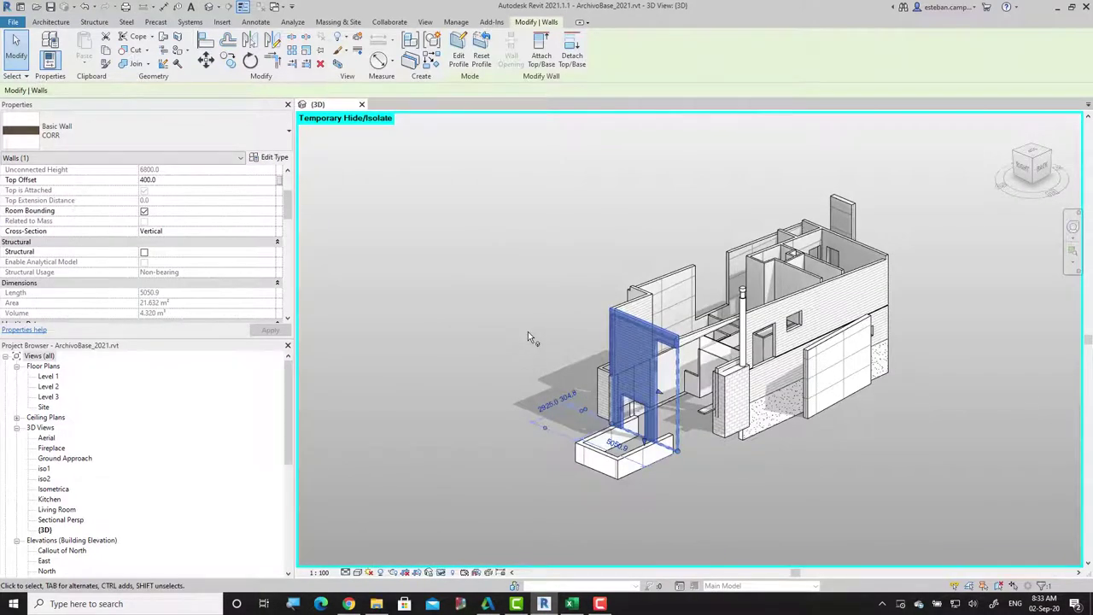
left_click(901, 452)
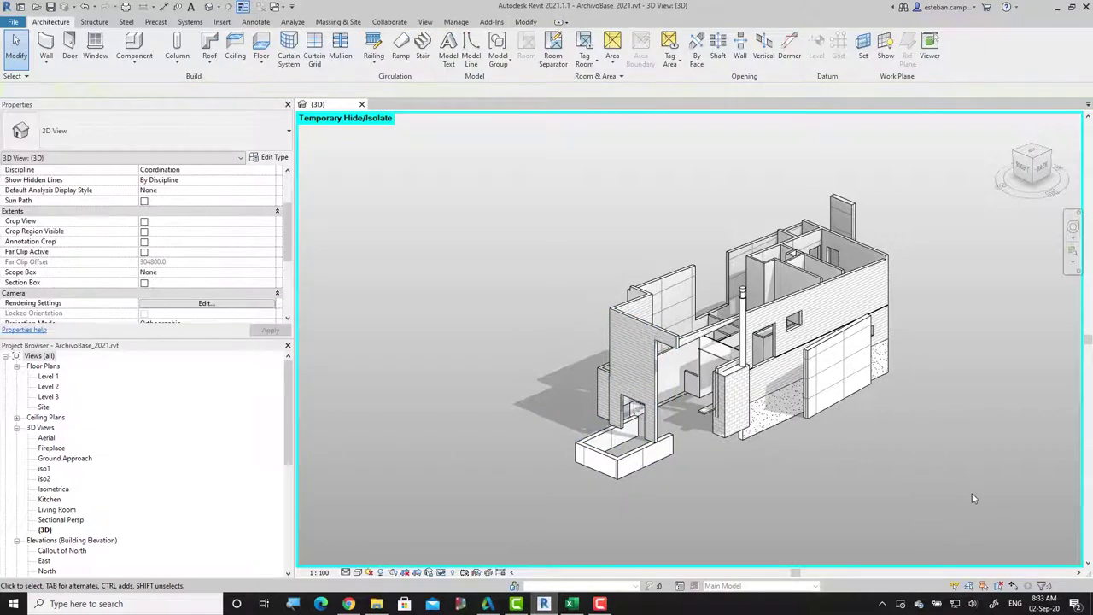
Step: Select all 47 walls and set their ElementStatus to New
left_click_drag(972, 498, 566, 198)
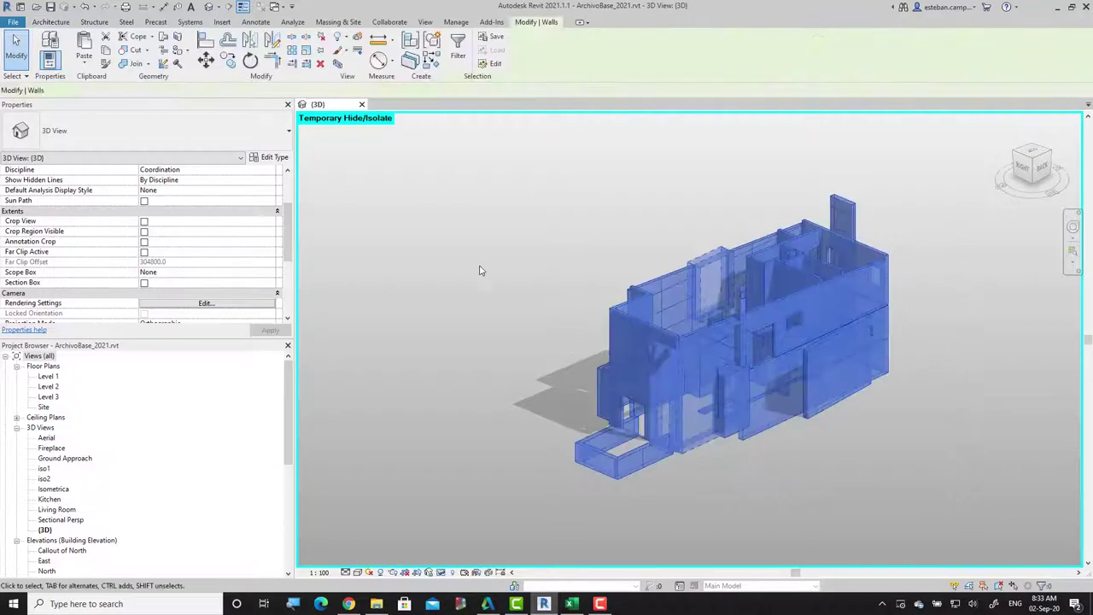
left_click_drag(289, 218, 289, 207)
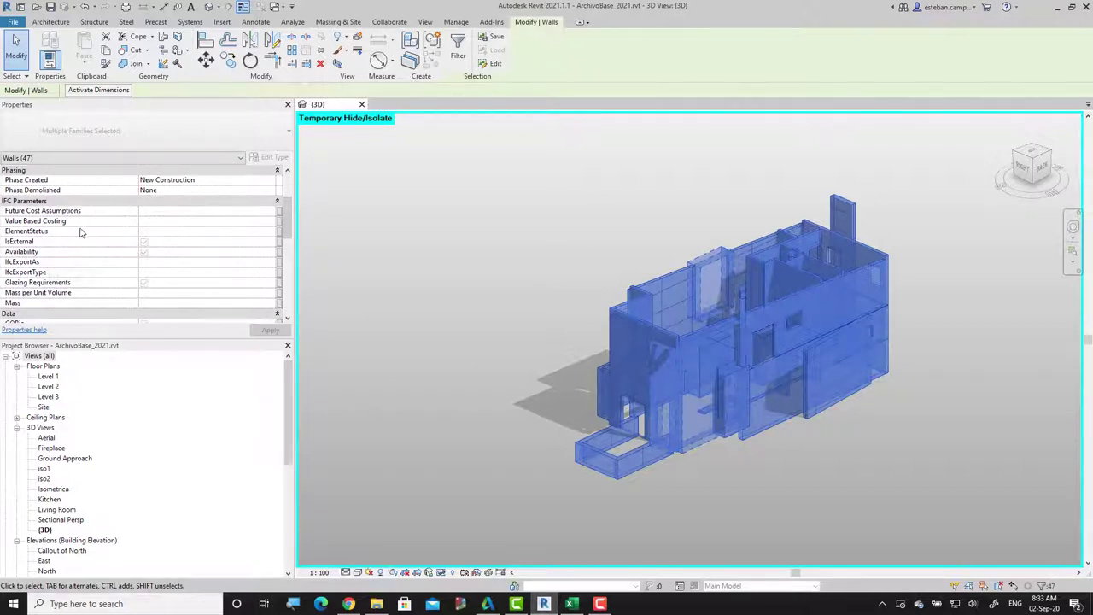
left_click(187, 231)
type("New")
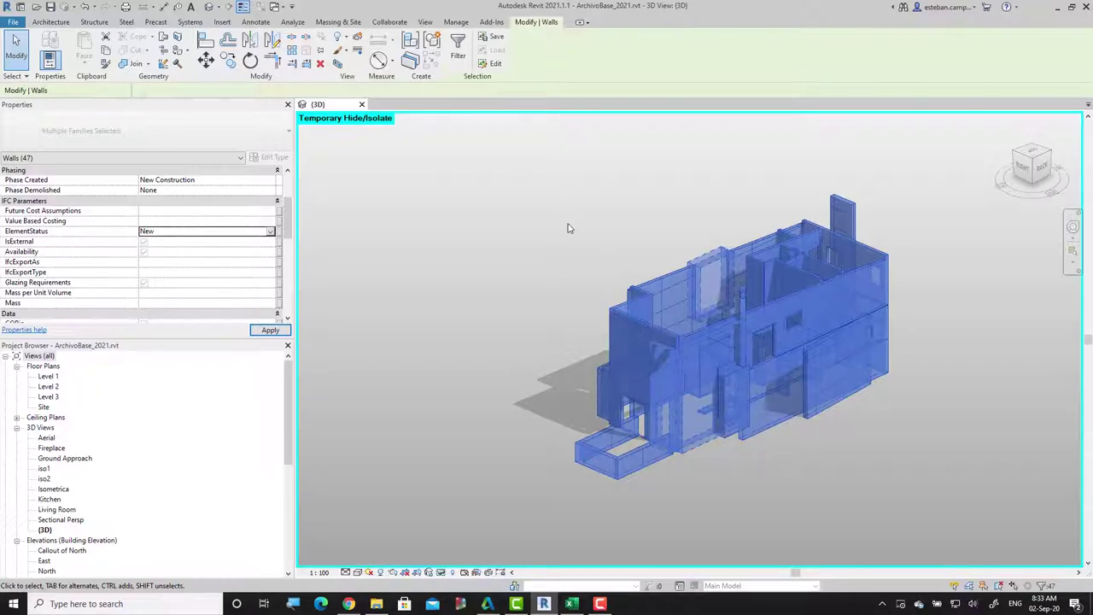
left_click(865, 420)
Step: Box-select the eleven rear walls and set their ElementStatus to Existing
left_click(956, 310)
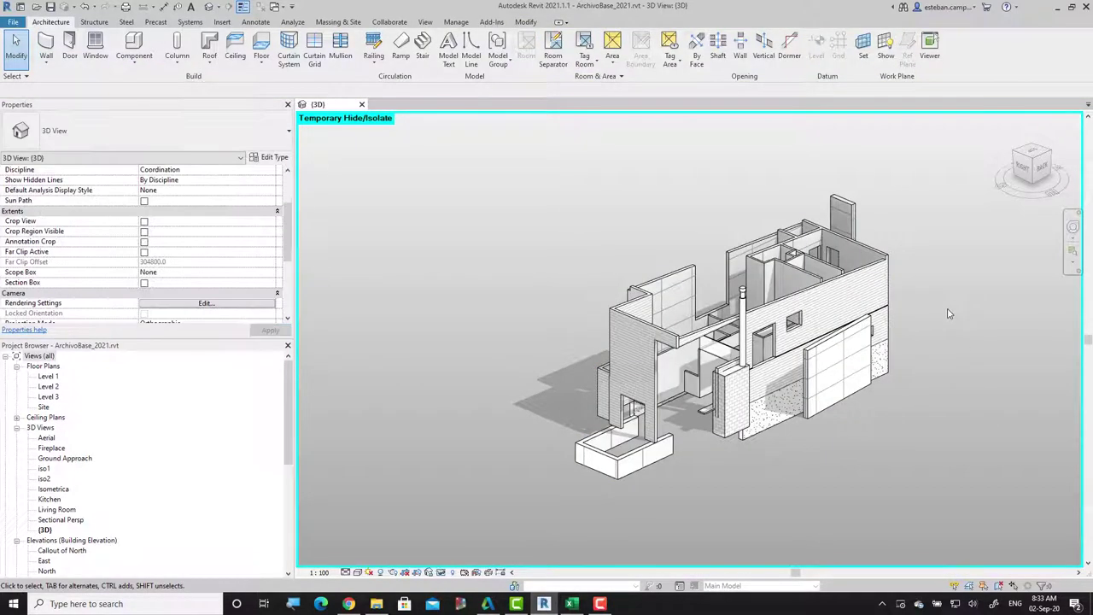
left_click_drag(946, 308, 814, 219)
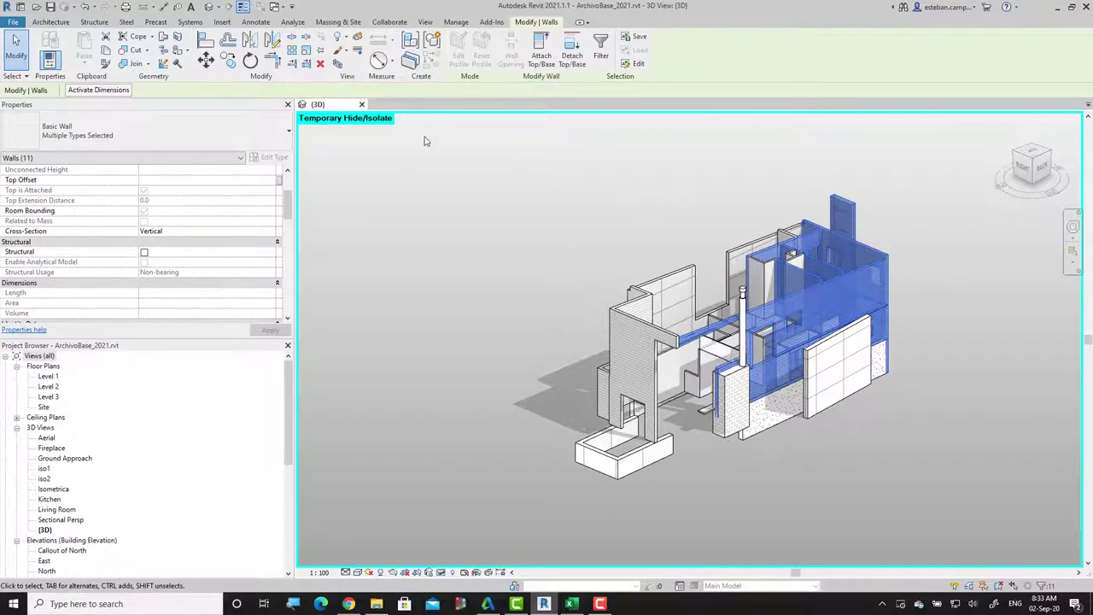
mouse_move(288, 206)
left_mouse_down()
mouse_move(289, 194)
mouse_move(290, 246)
left_mouse_up()
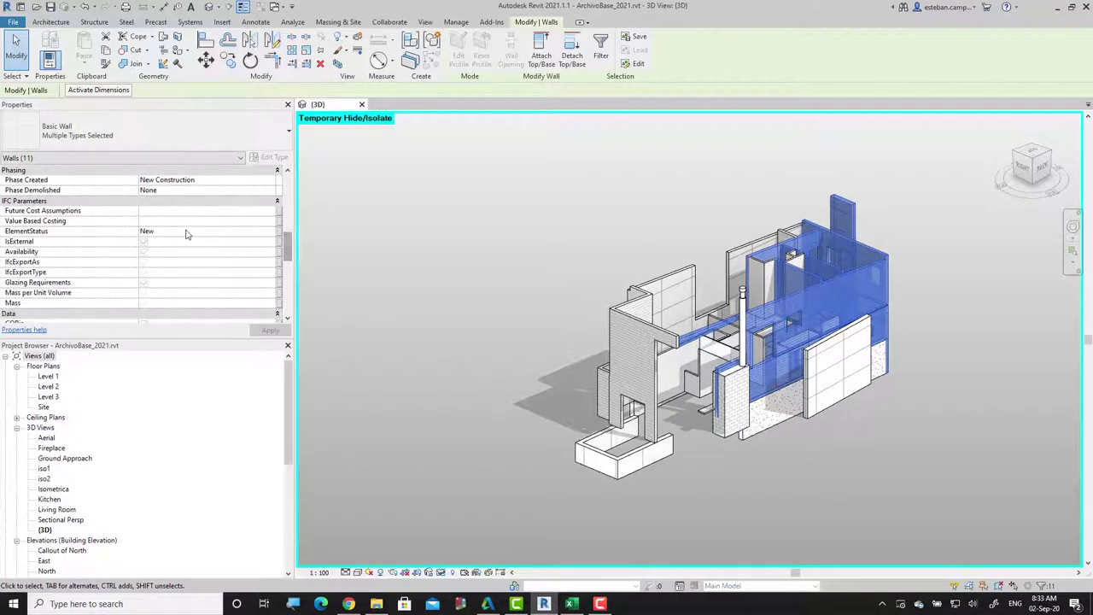
left_click(186, 232)
type("Existing")
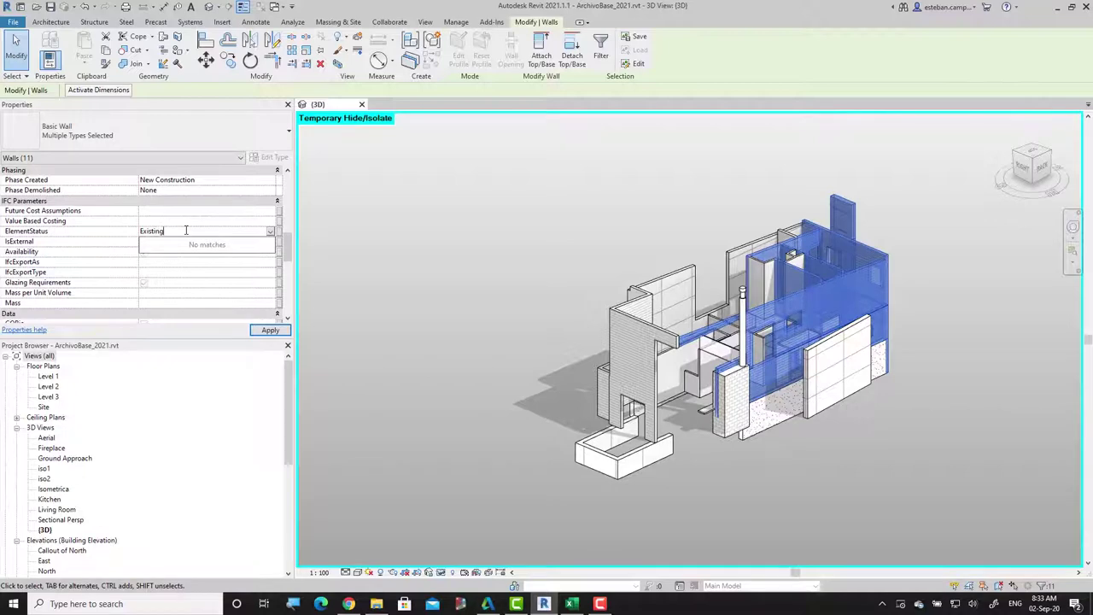
key("Return")
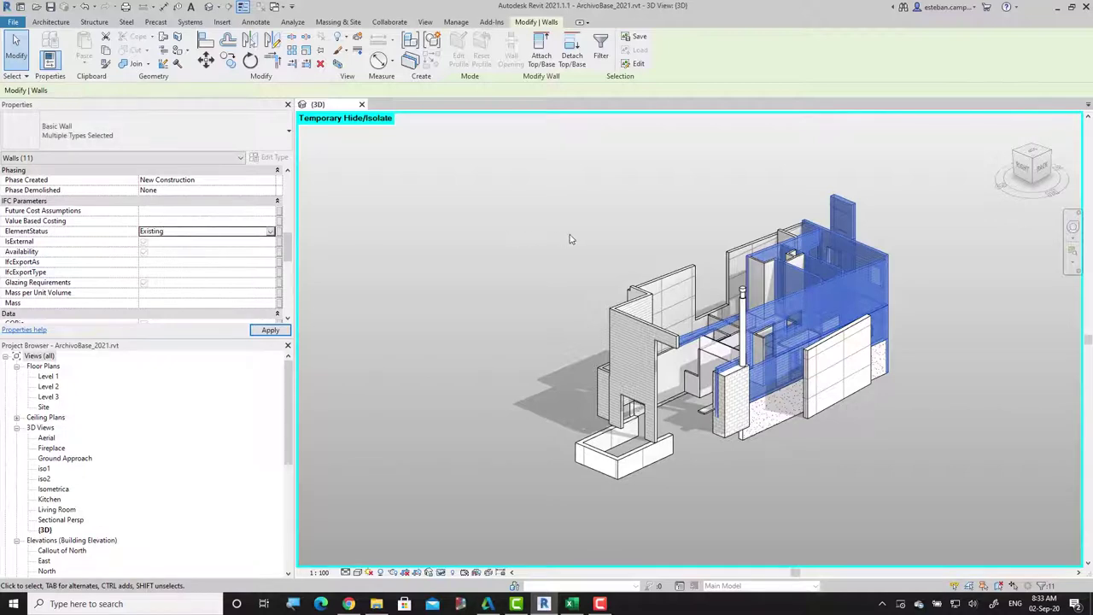
left_click(556, 237)
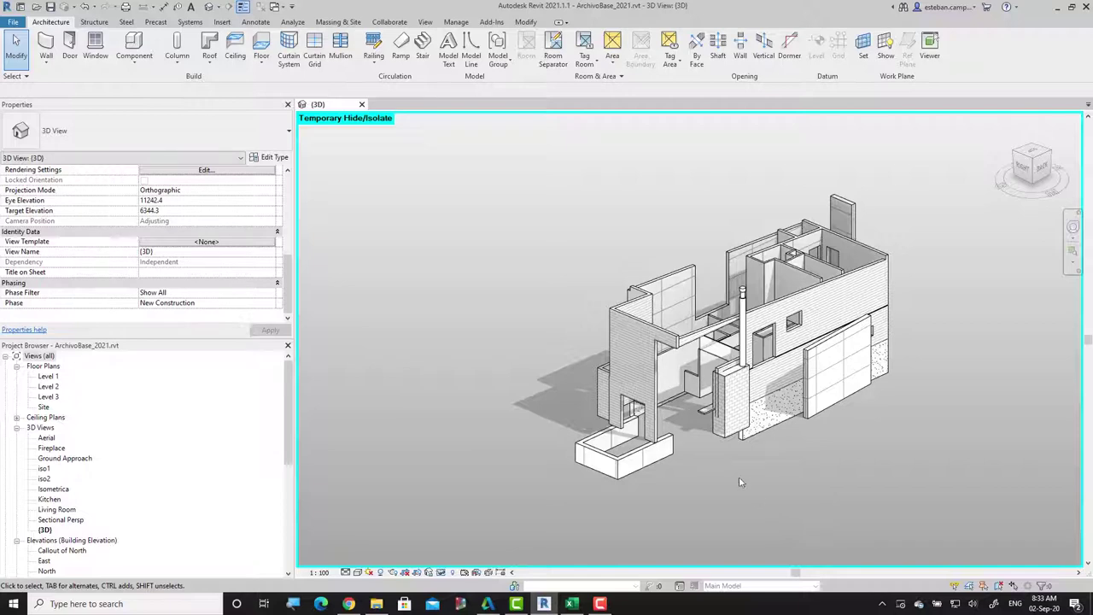
Step: Set the ElementStatus of the fireplace wall and right exterior wall to Demolish
left_click(725, 441)
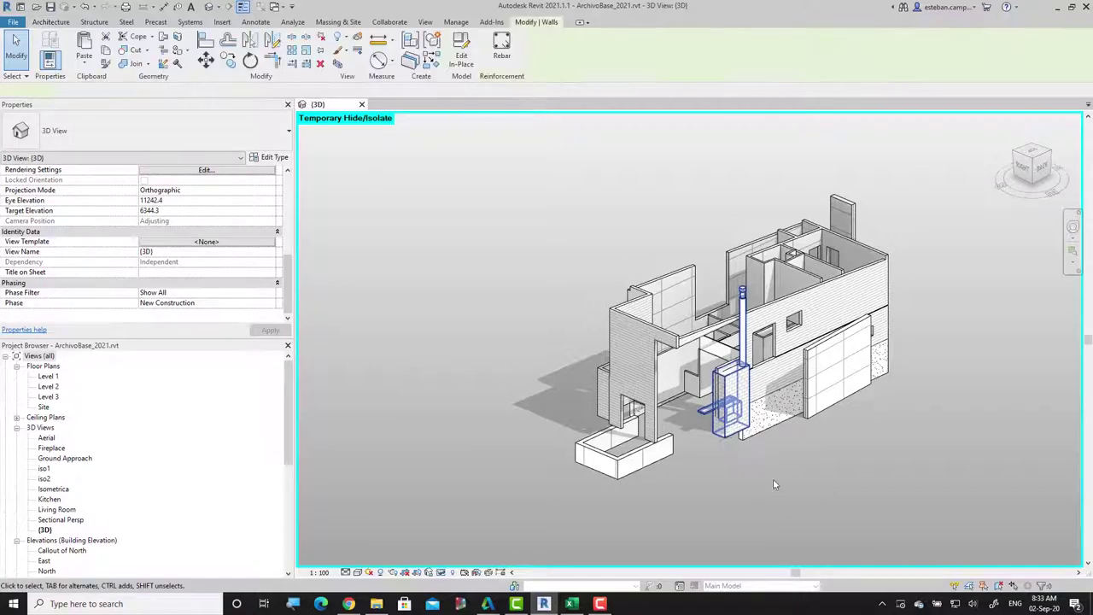
left_click(830, 414, "ctrl")
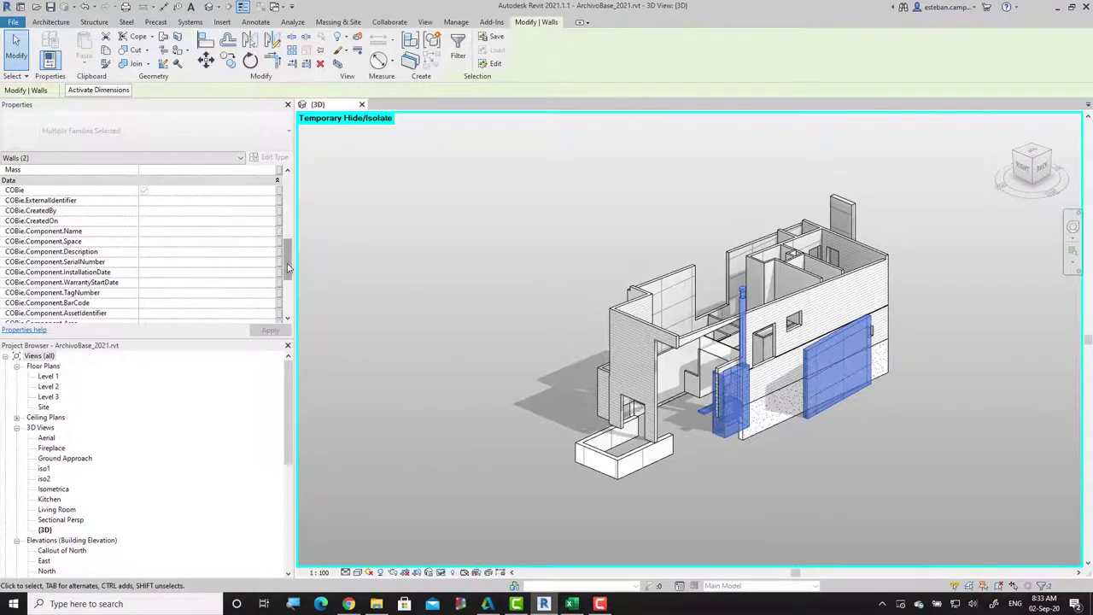
left_click_drag(285, 267, 285, 236)
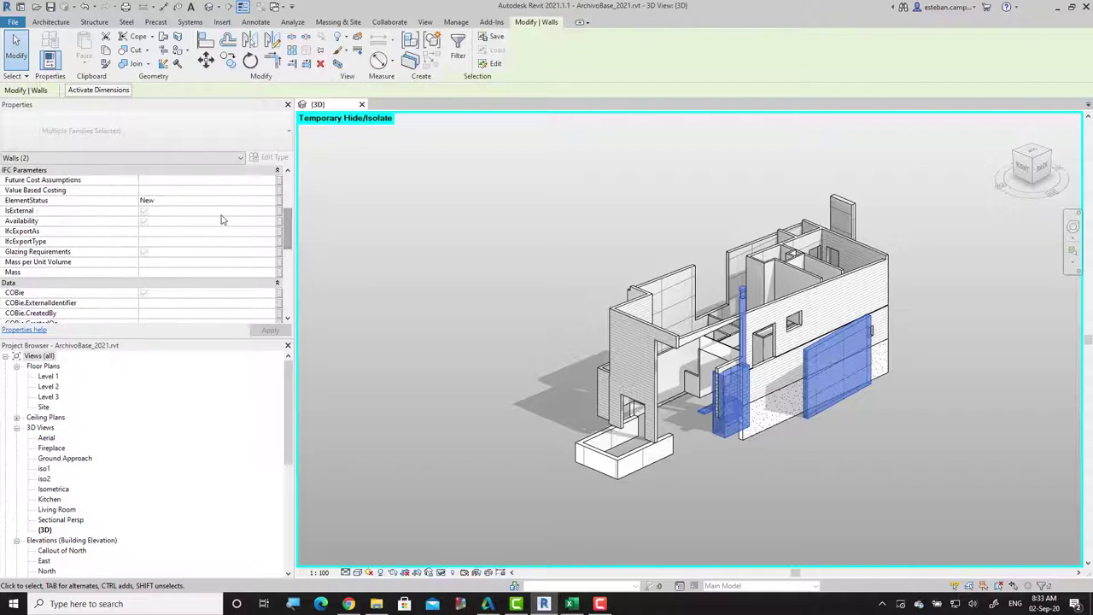
left_click(221, 203)
double_click(226, 203)
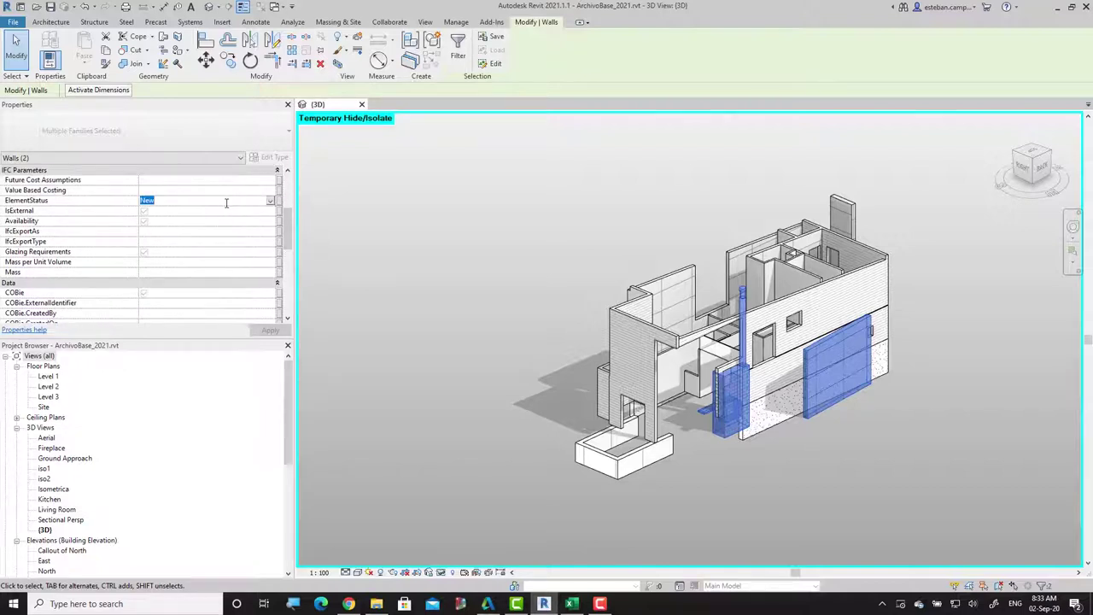
type("Demolish")
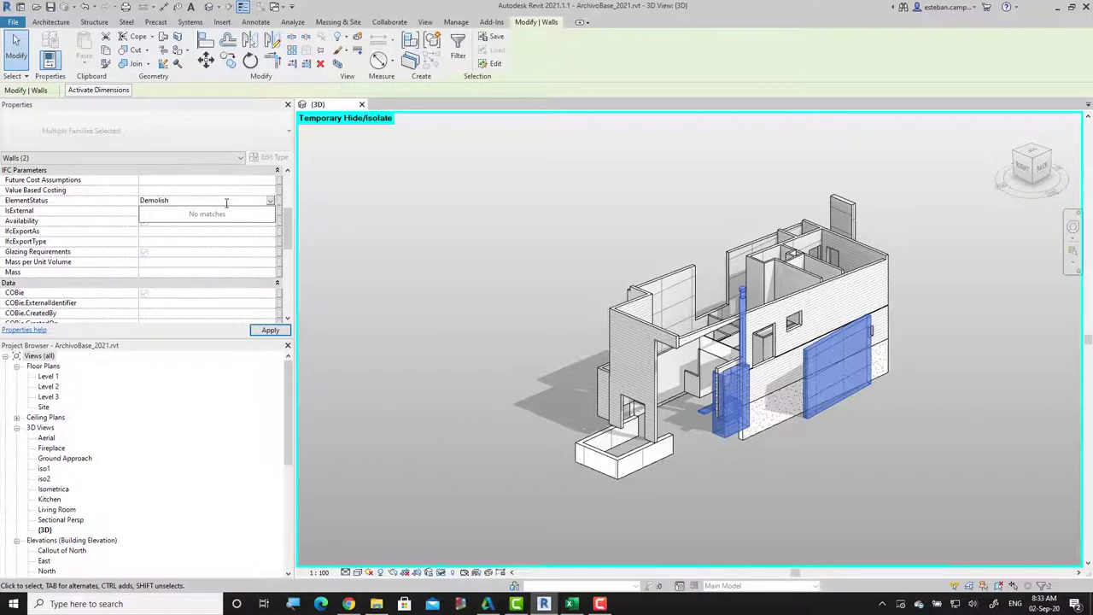
left_click(458, 210)
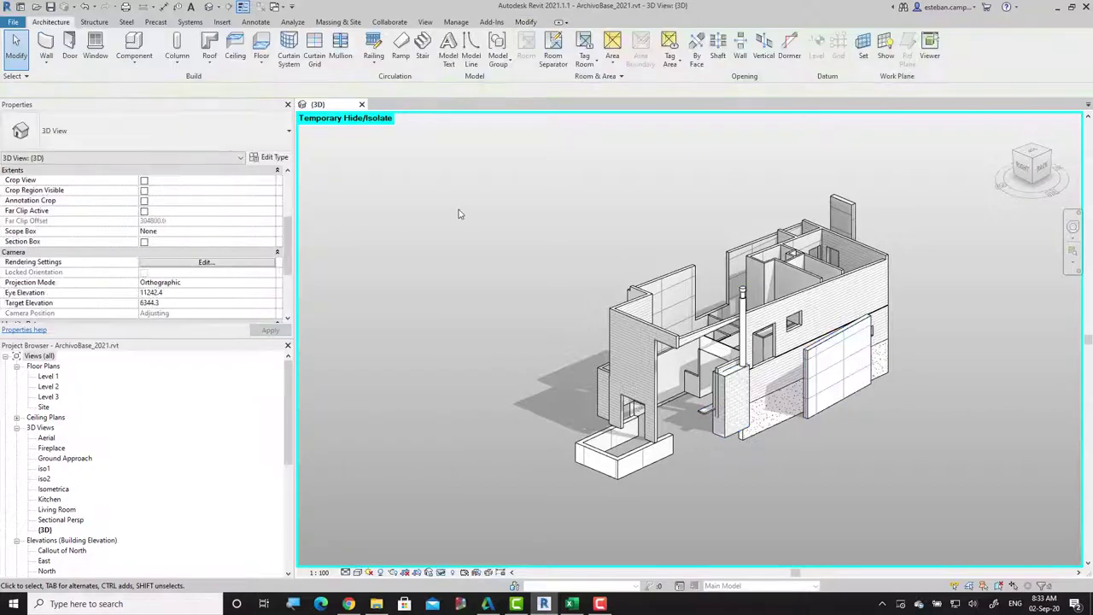
Step: Reset Temporary Hide/Isolate so the whole house shows again
left_click(378, 571)
left_click(427, 560)
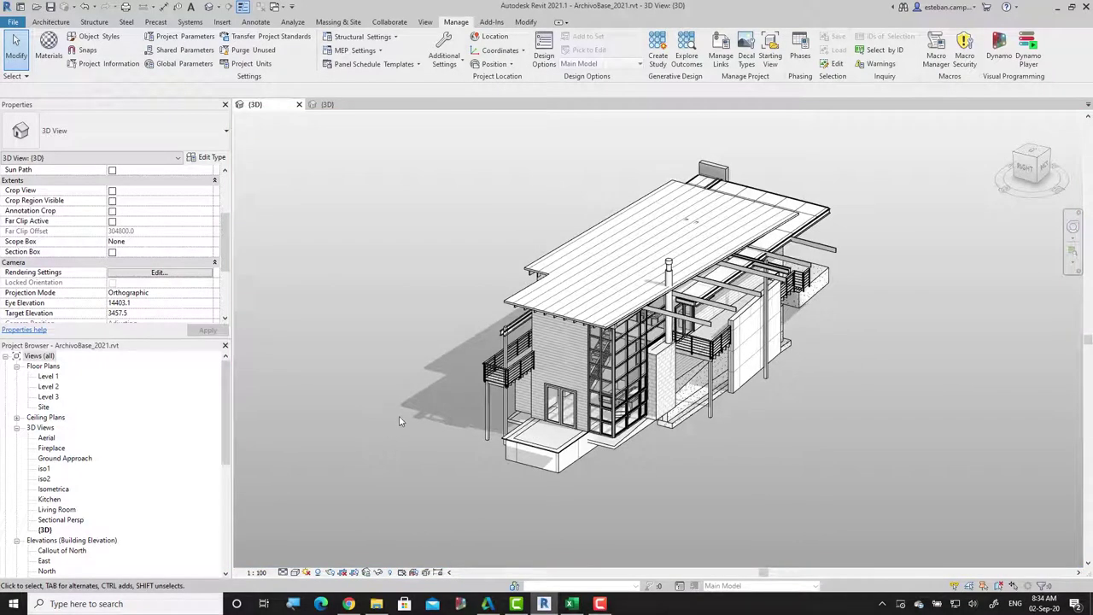
left_click(14, 22)
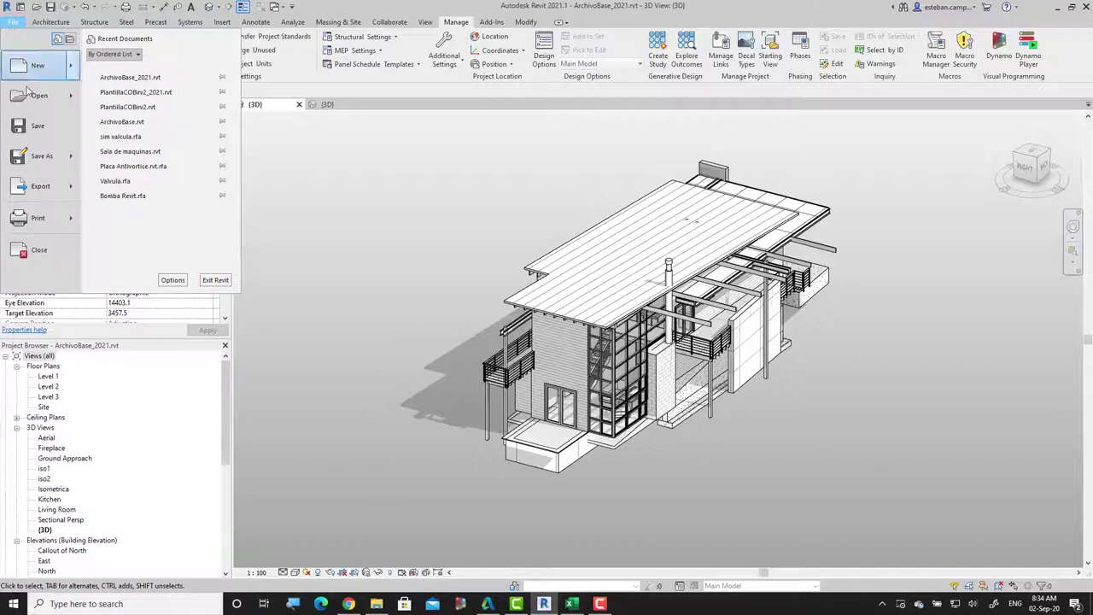
mouse_move(40, 186)
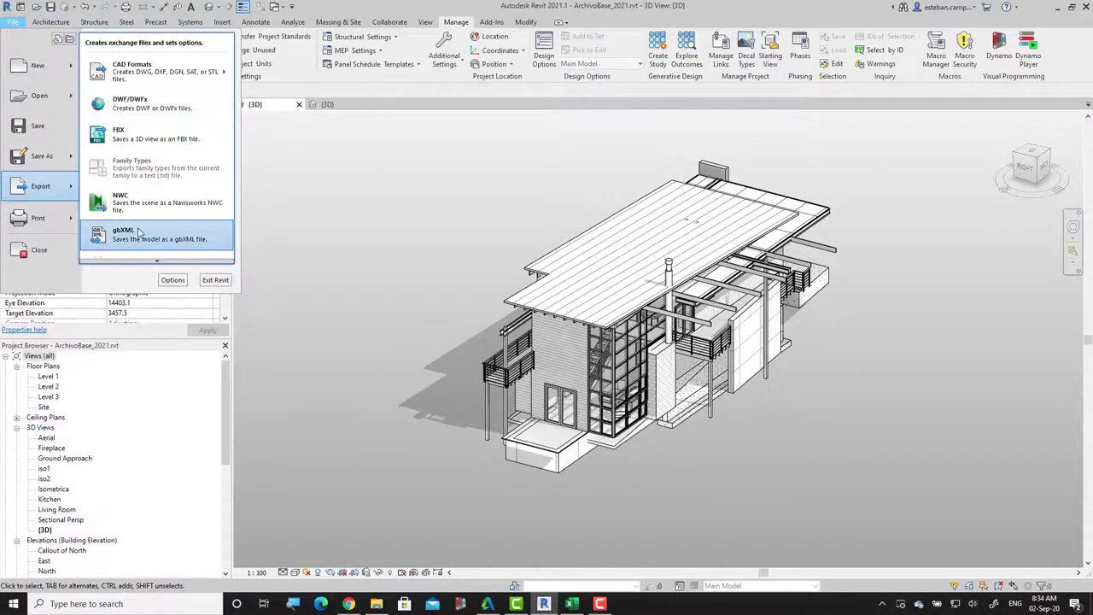
Step: Export the house model from Revit as an IFC file
left_click(147, 236)
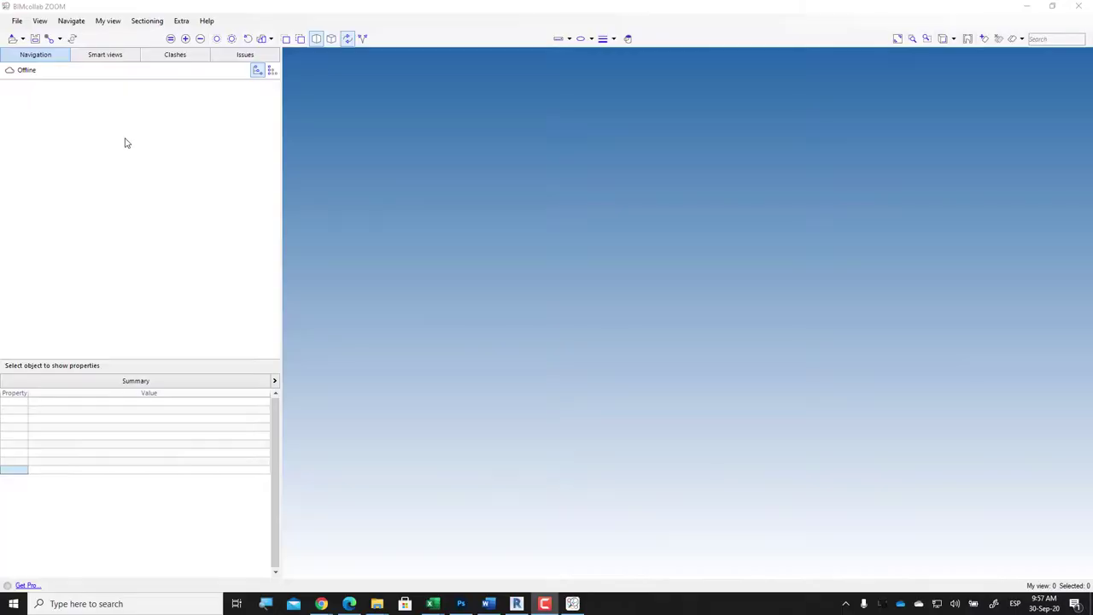
Step: Open ArchivoBase_2021.ifc in BIMcollab ZOOM and orbit to view the house
left_click(16, 41)
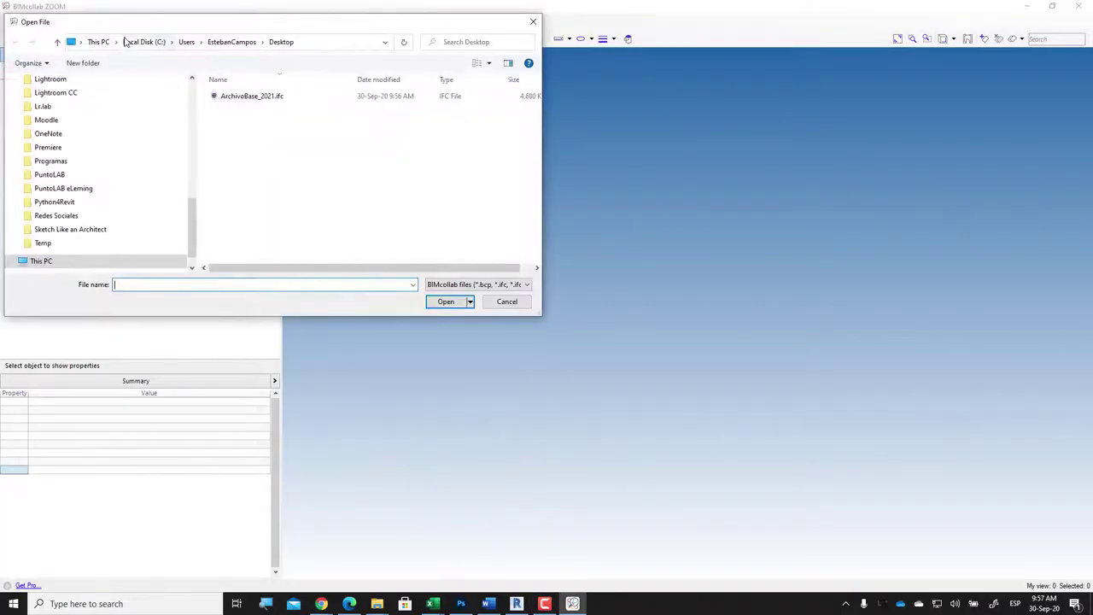
left_click(256, 96)
left_click(446, 302)
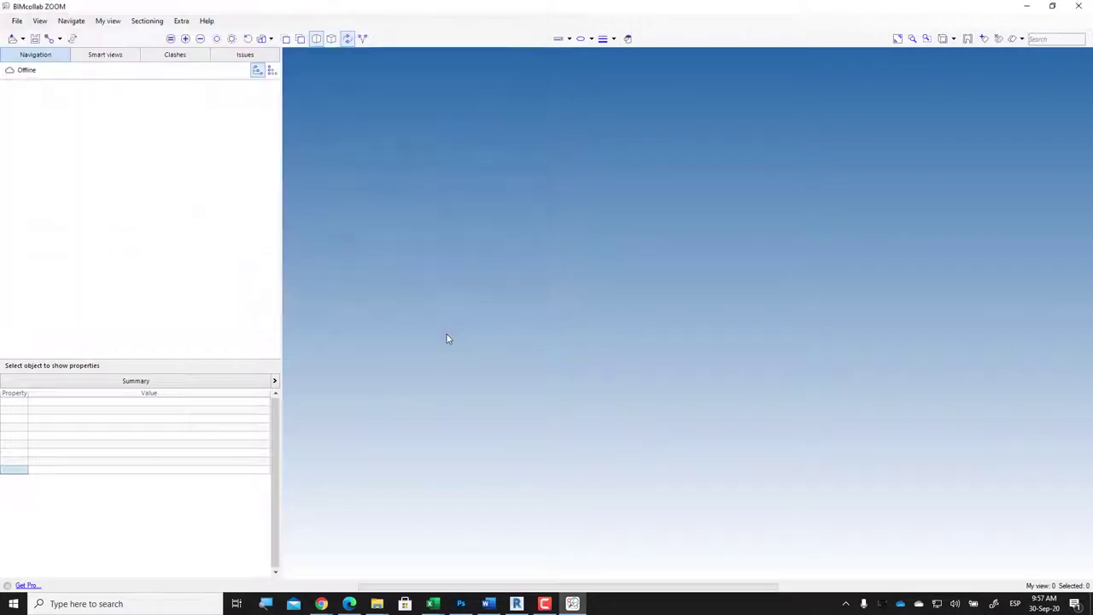
scroll(520, 348, "up", 5)
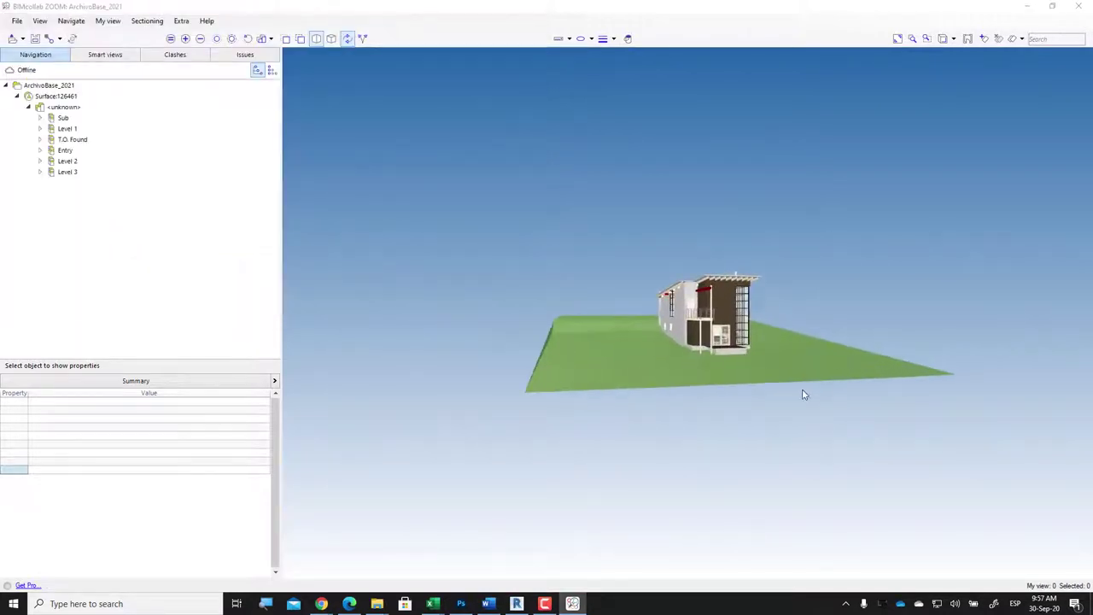
mouse_move(821, 404)
left_mouse_down()
mouse_move(717, 419)
mouse_move(669, 467)
left_mouse_up()
scroll(726, 398, "up", 2)
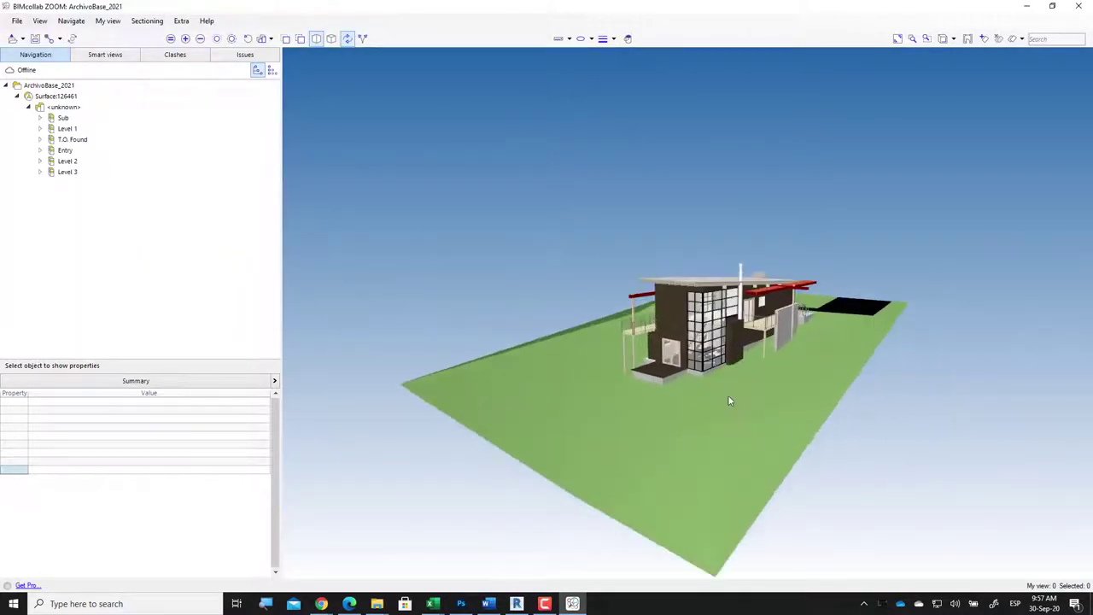
scroll(731, 393, "up", 4)
Step: Check that a brown exterior wall's Pset_WallCommon Status reads New
left_click(658, 274)
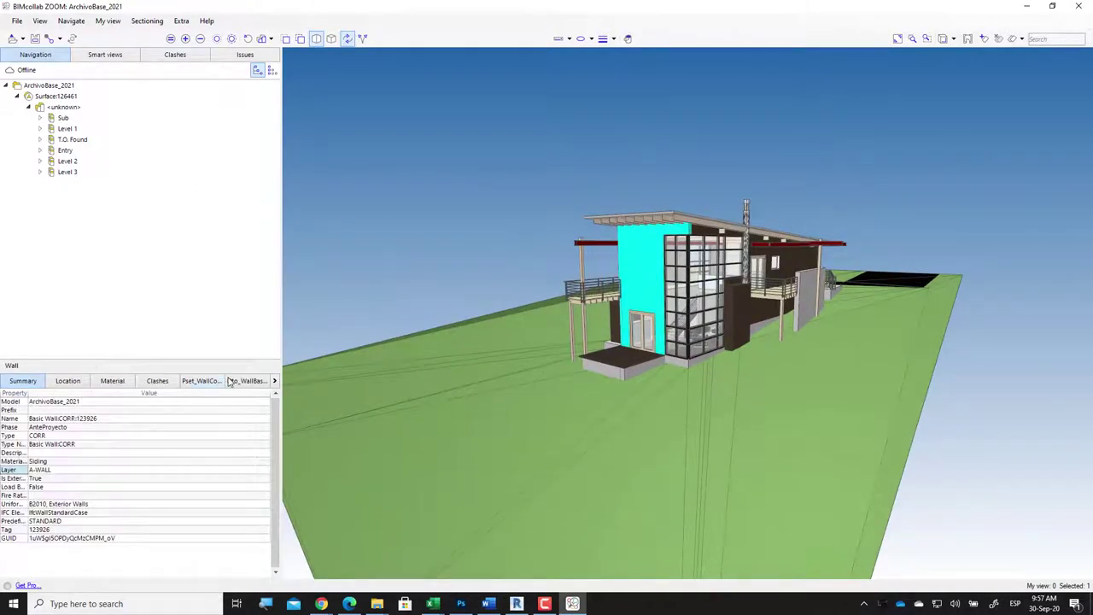
left_click(275, 380)
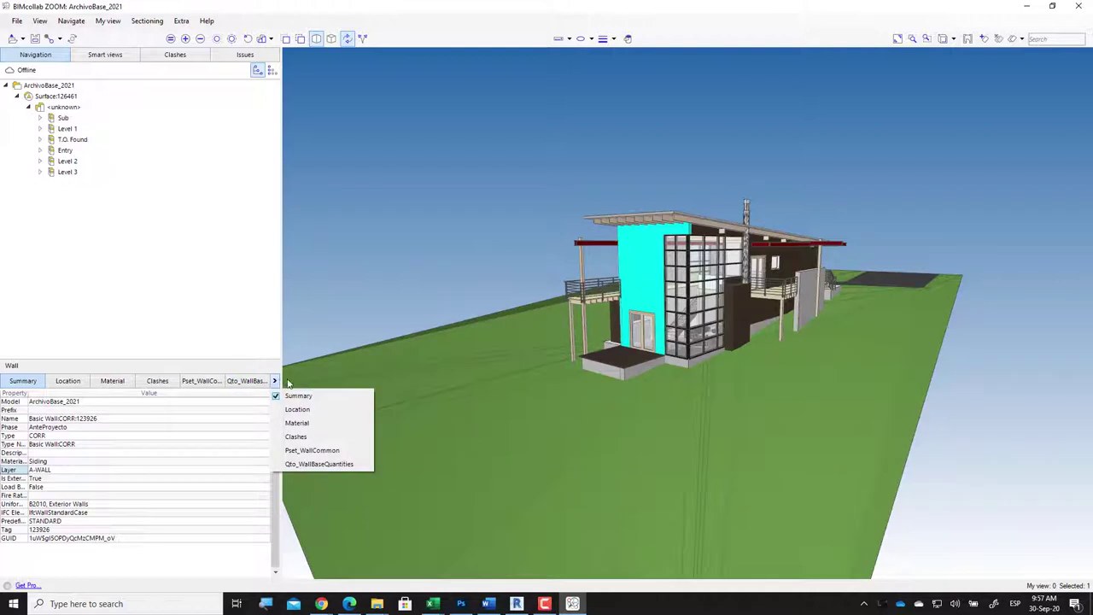
left_click(325, 451)
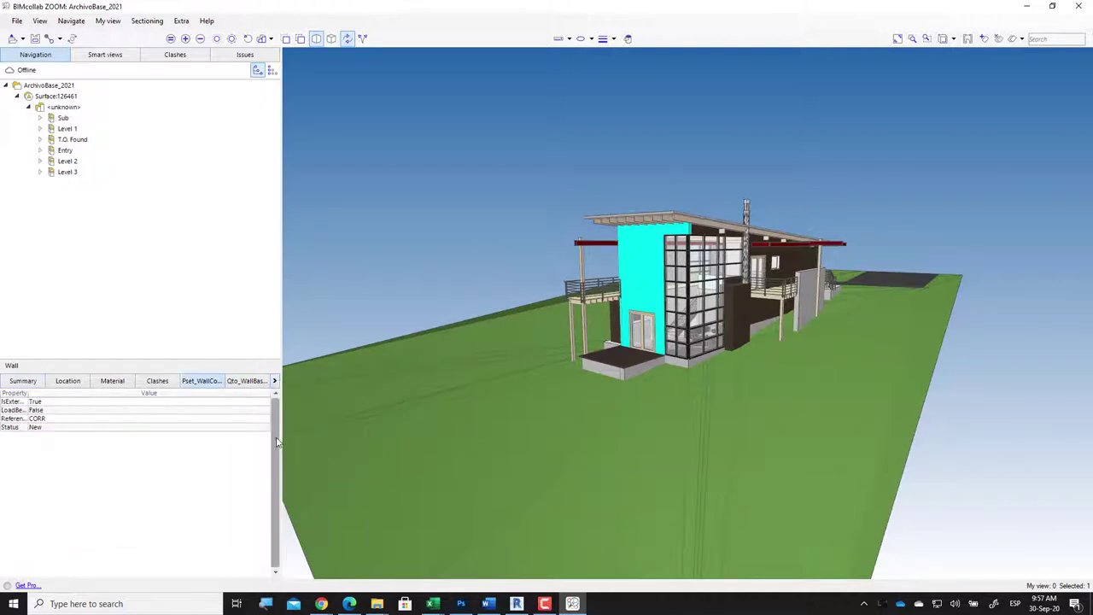
double_click(28, 393)
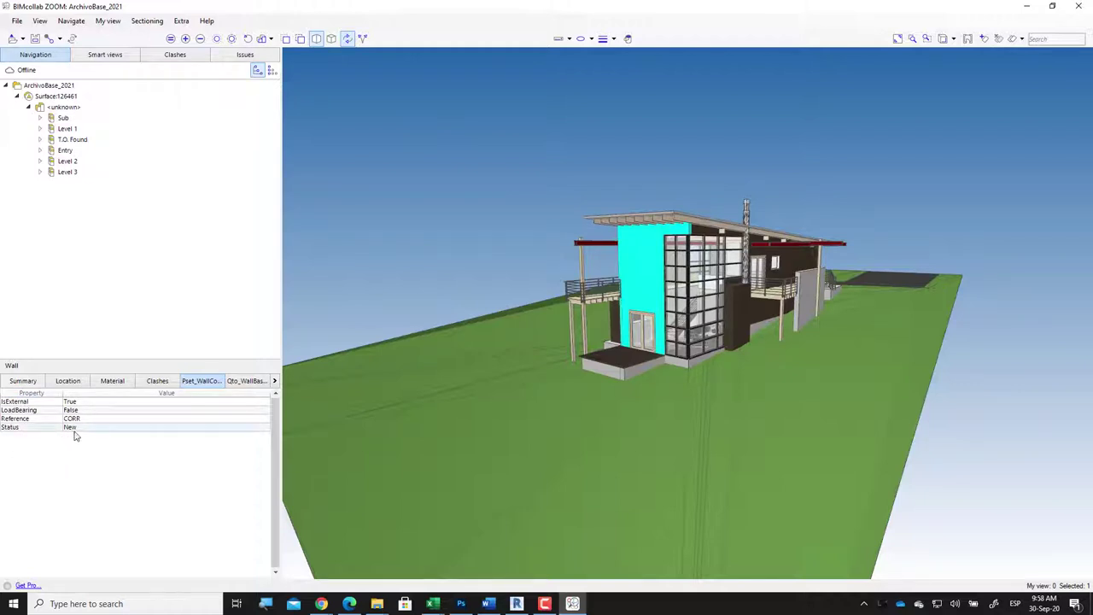
left_click(476, 290)
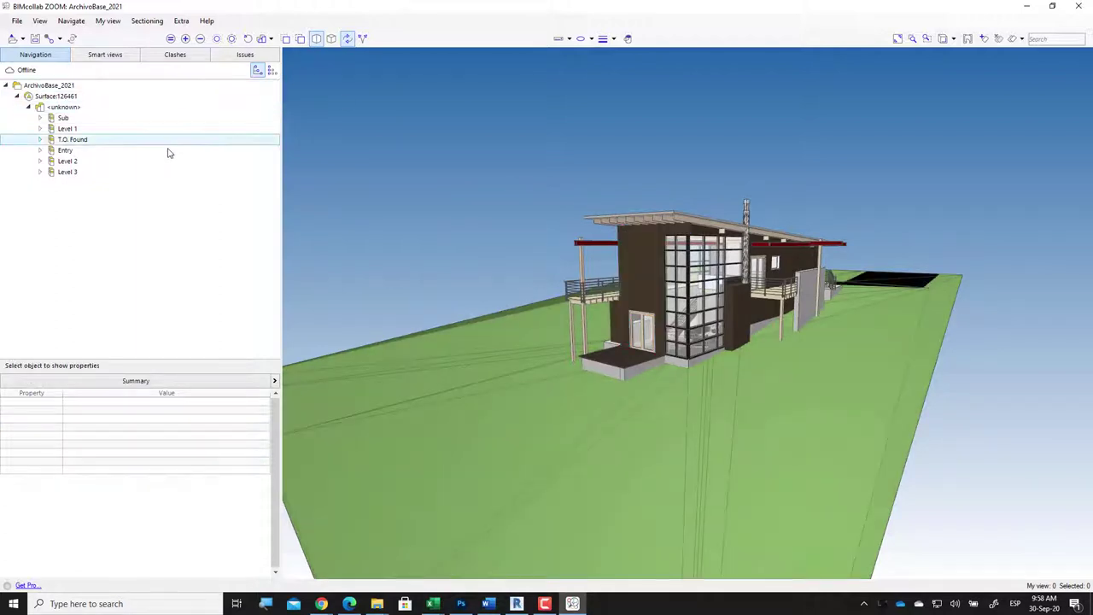
Step: Add a local smart view set named Prubas and start a new smart view inside it
left_click(105, 55)
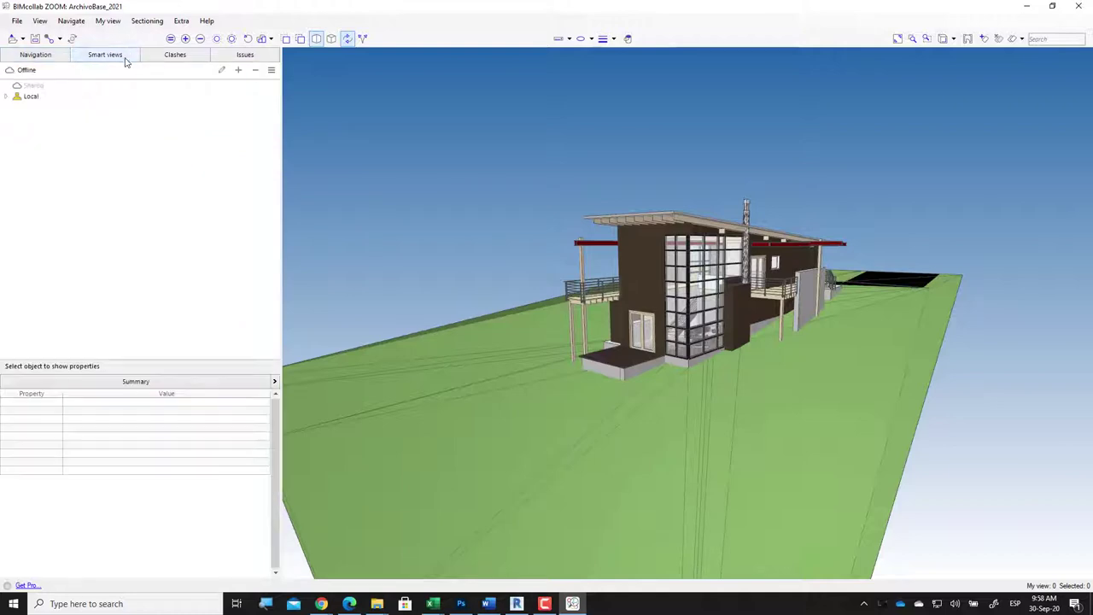
right_click(42, 98)
left_click(86, 106)
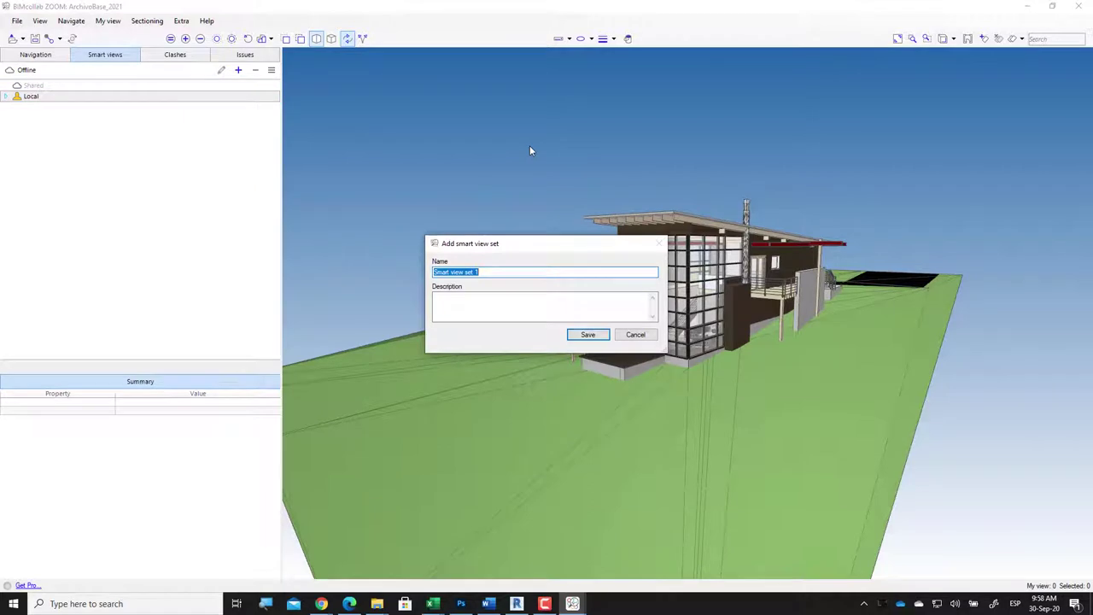
type("P")
type("rubas")
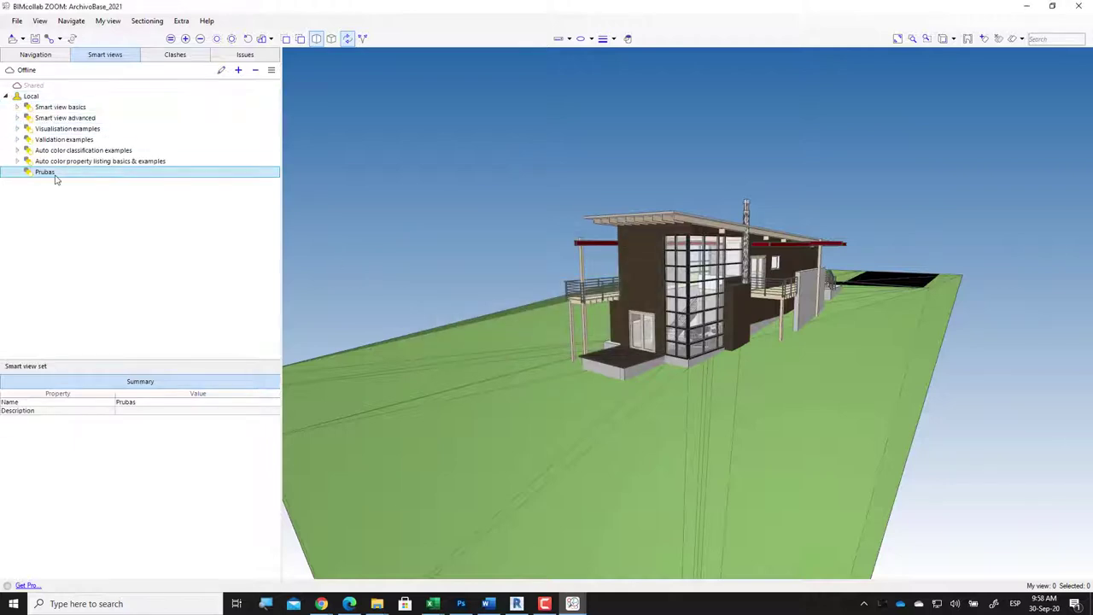
right_click(51, 172)
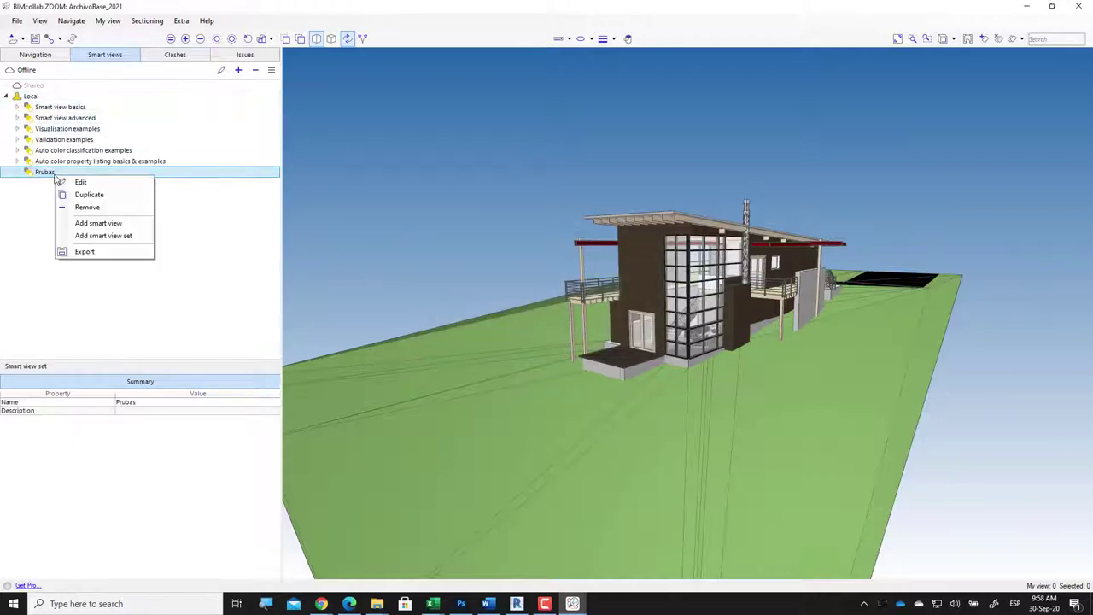
left_click(117, 228)
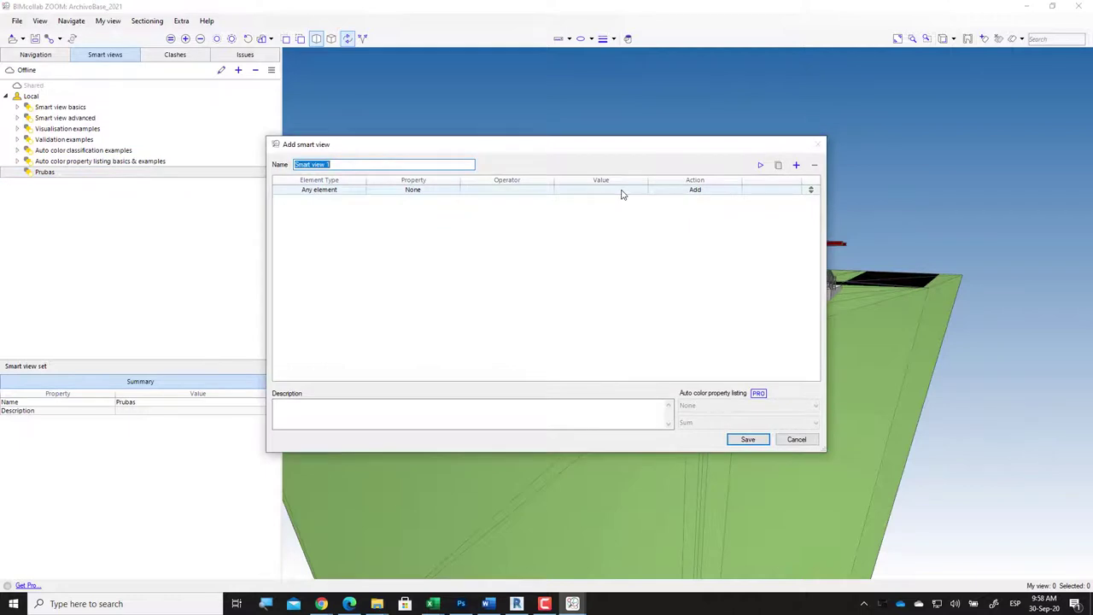
Step: Name the smart view Estado Muros and add a Wall / Status / Is defined condition with action Add
type("Estado Muros")
left_click(350, 191)
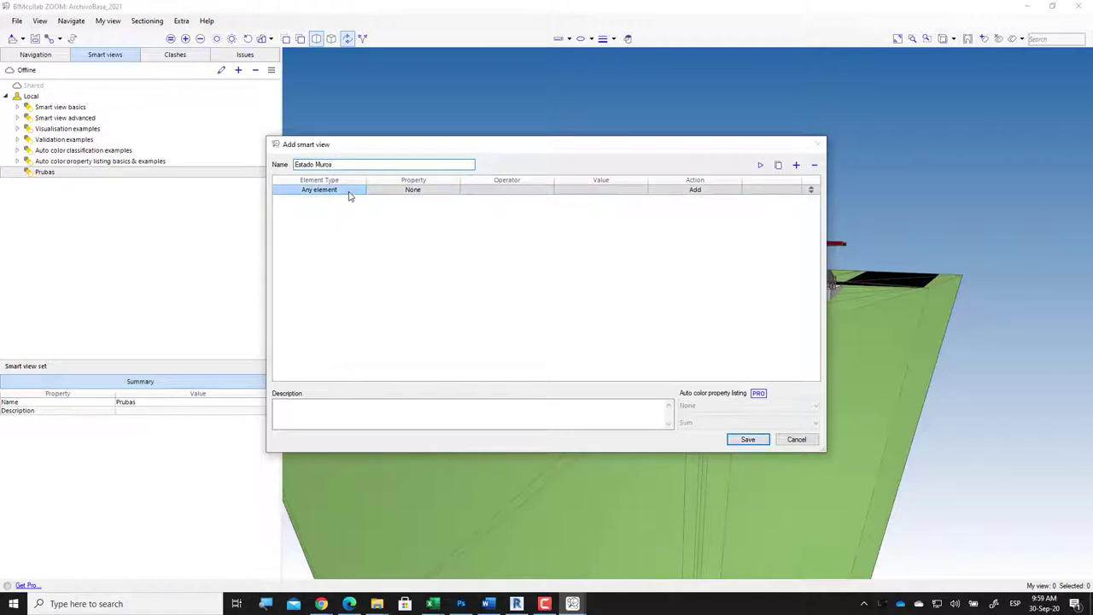
left_click(351, 190)
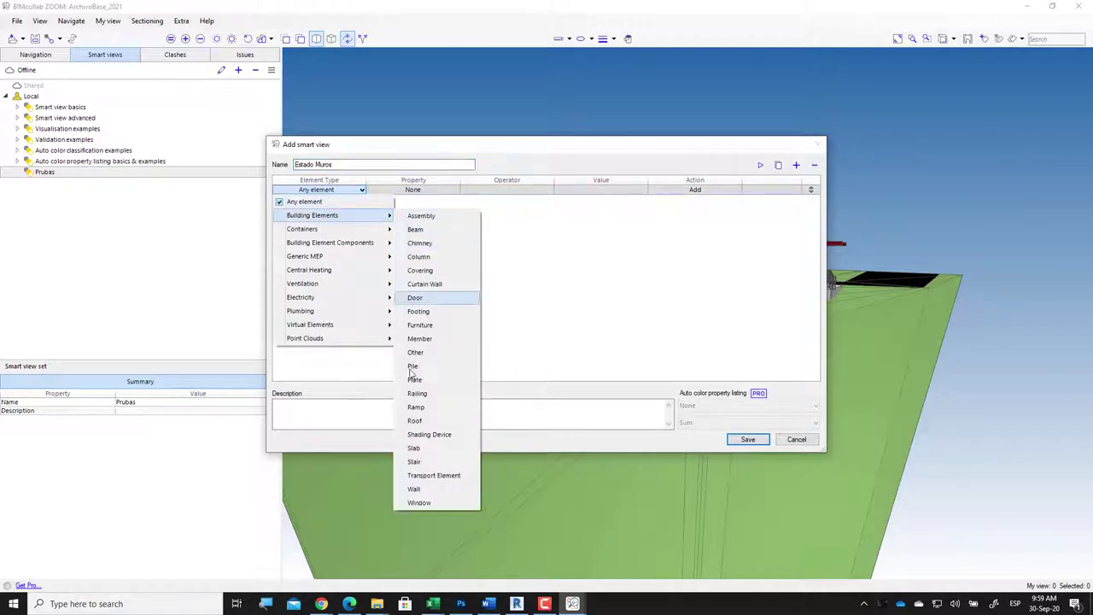
left_click(419, 489)
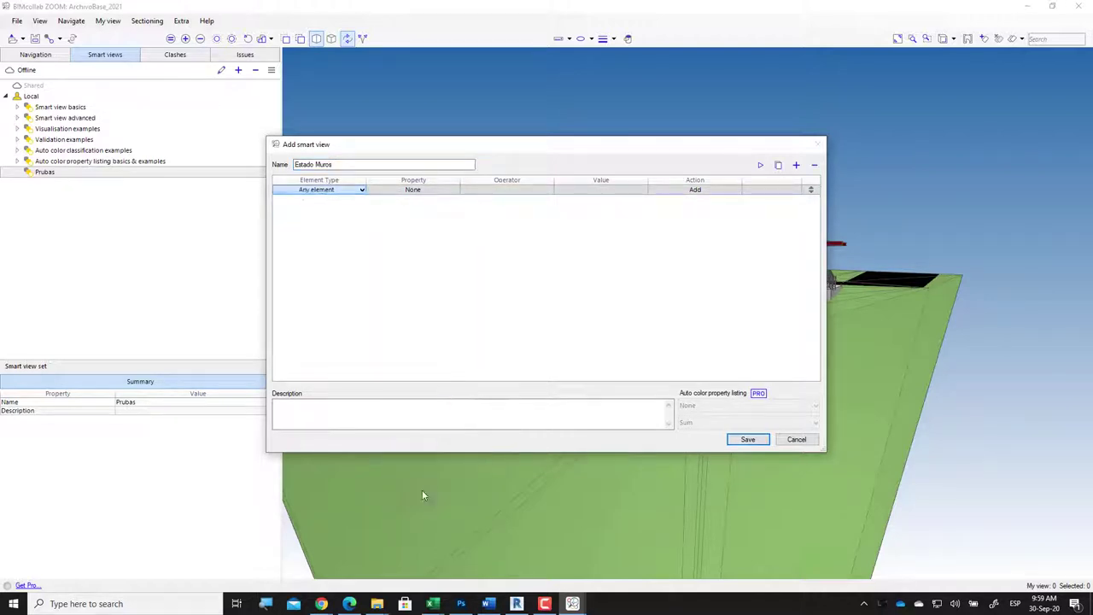
left_click(432, 192)
left_click(434, 190)
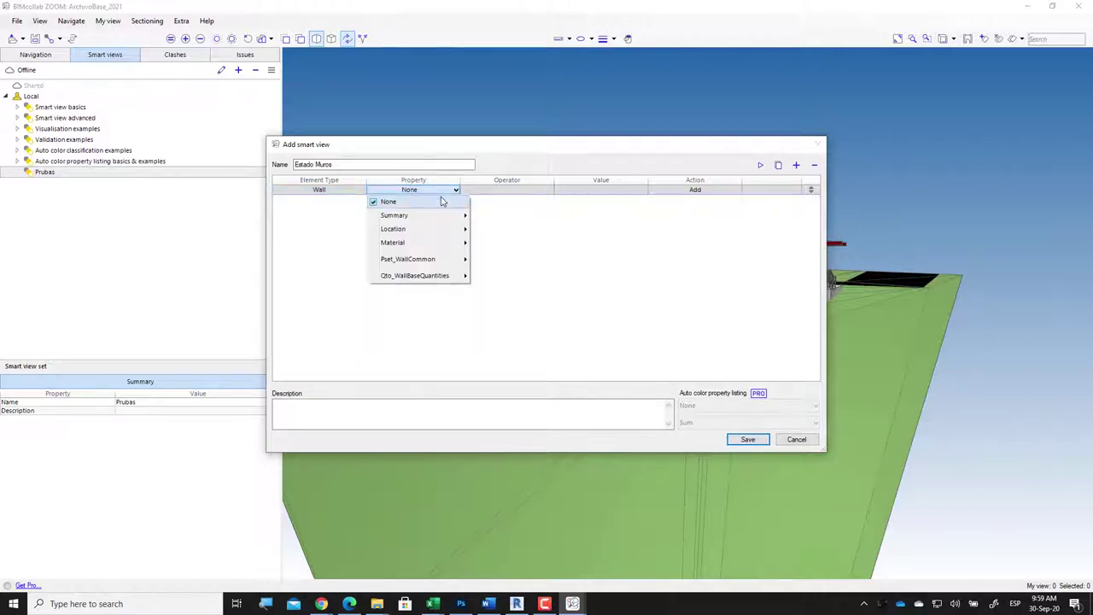
mouse_move(408, 258)
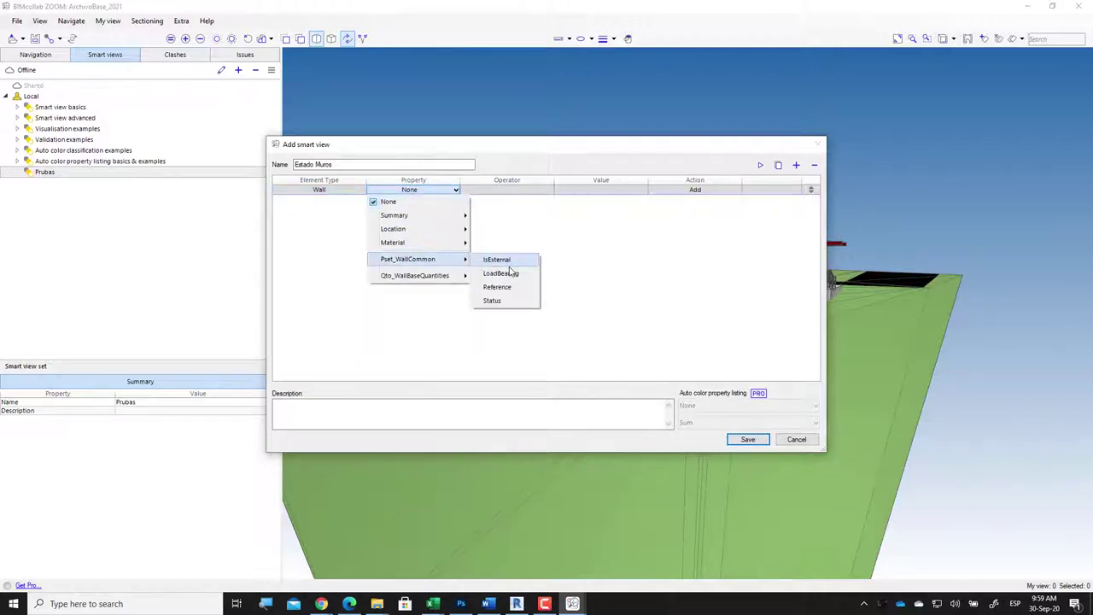
left_click(515, 301)
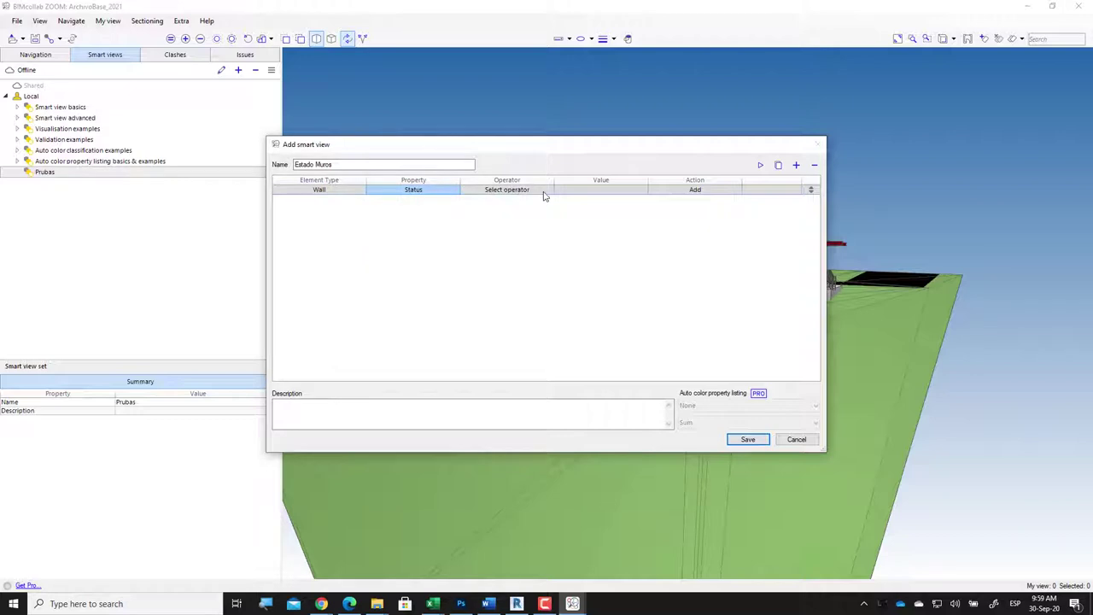
left_click(548, 190)
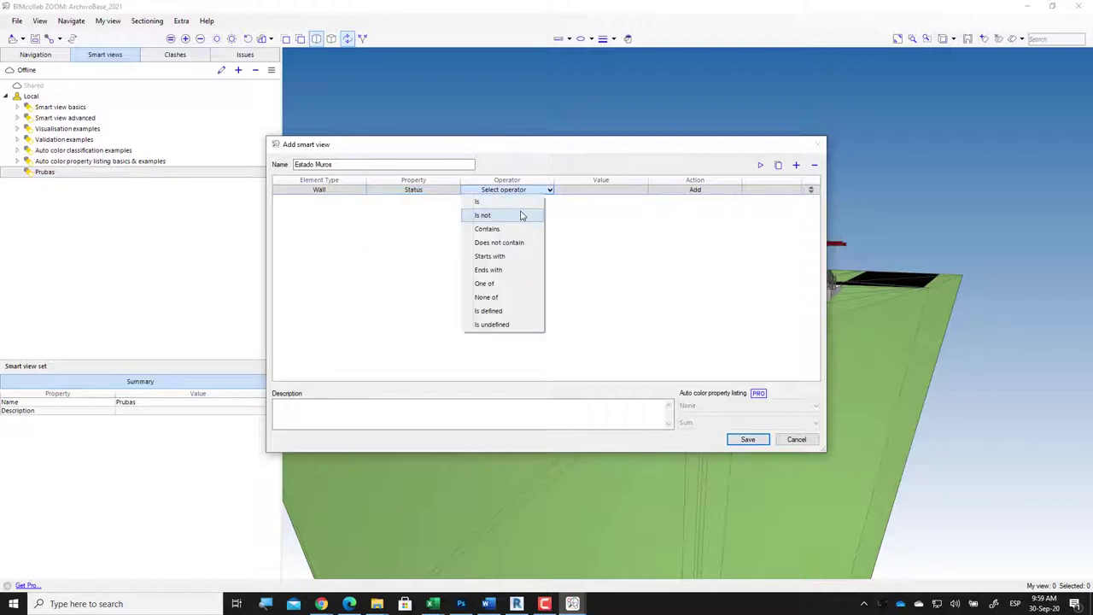
left_click(523, 310)
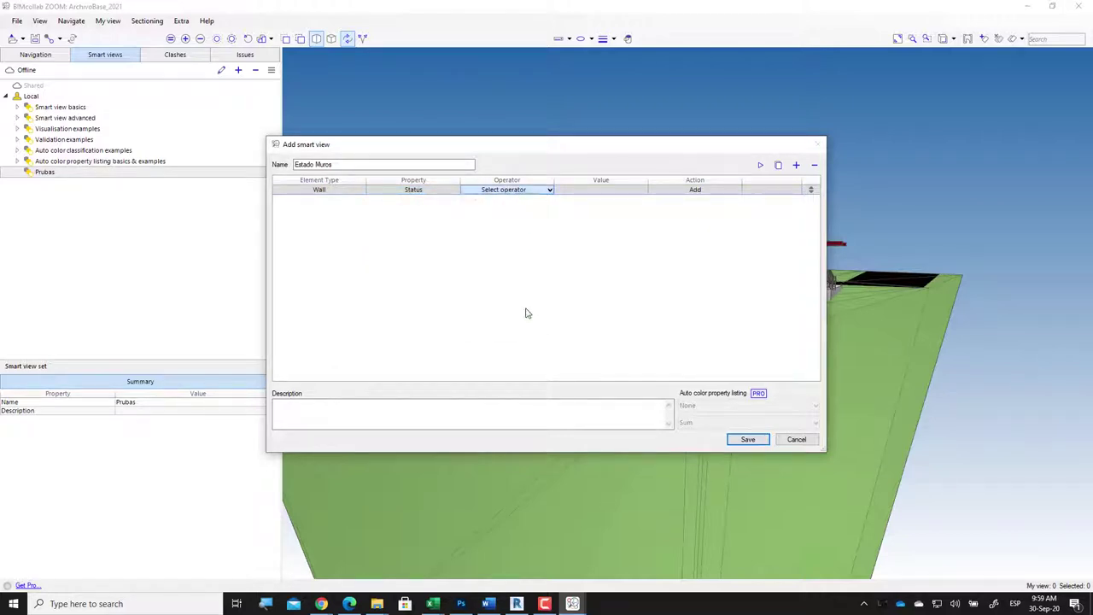
left_click(699, 190)
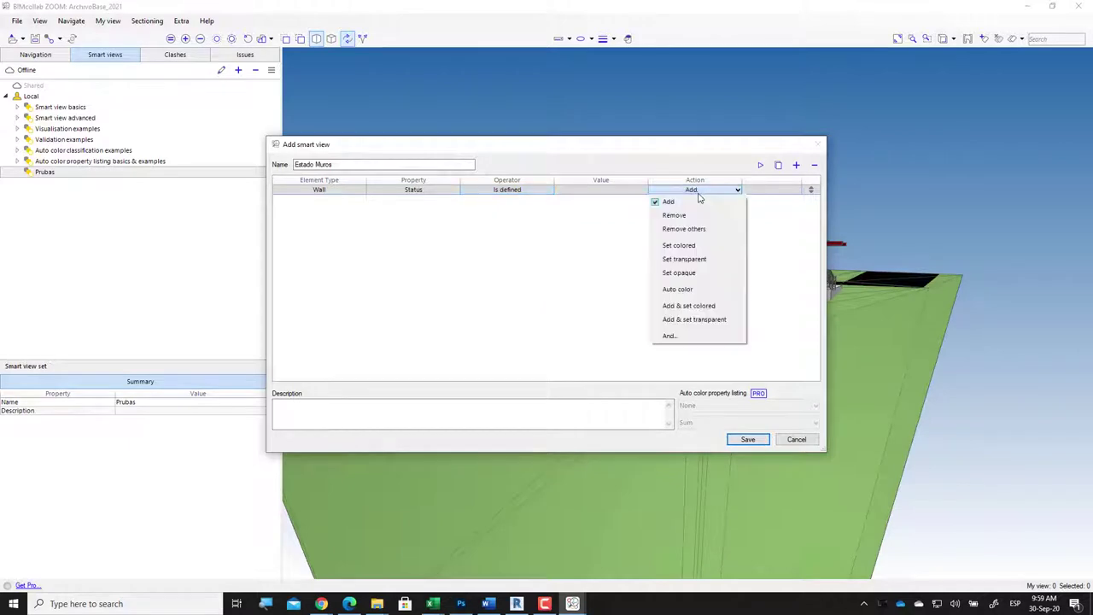
left_click(679, 204)
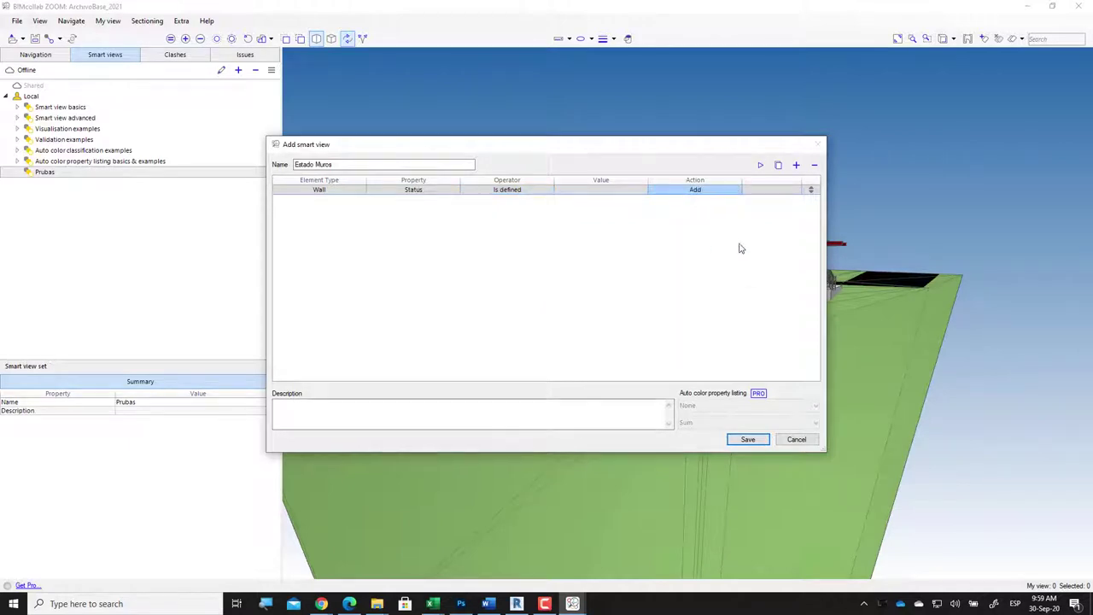
Step: Add a second Wall / Status / Is defined row with action Auto color, then save the smart view
left_click(796, 164)
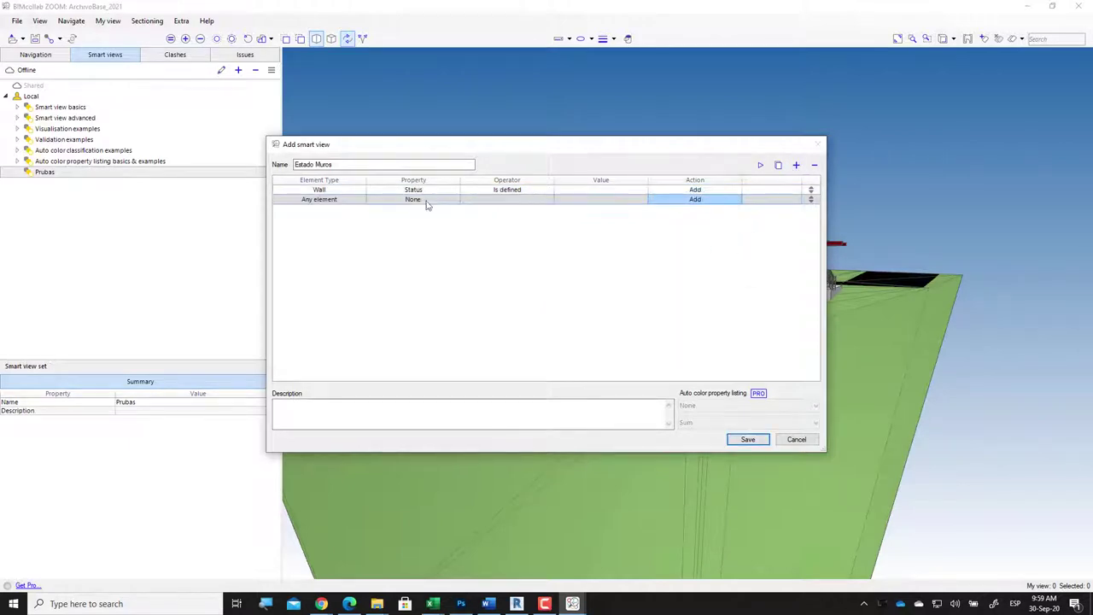
left_click(353, 202)
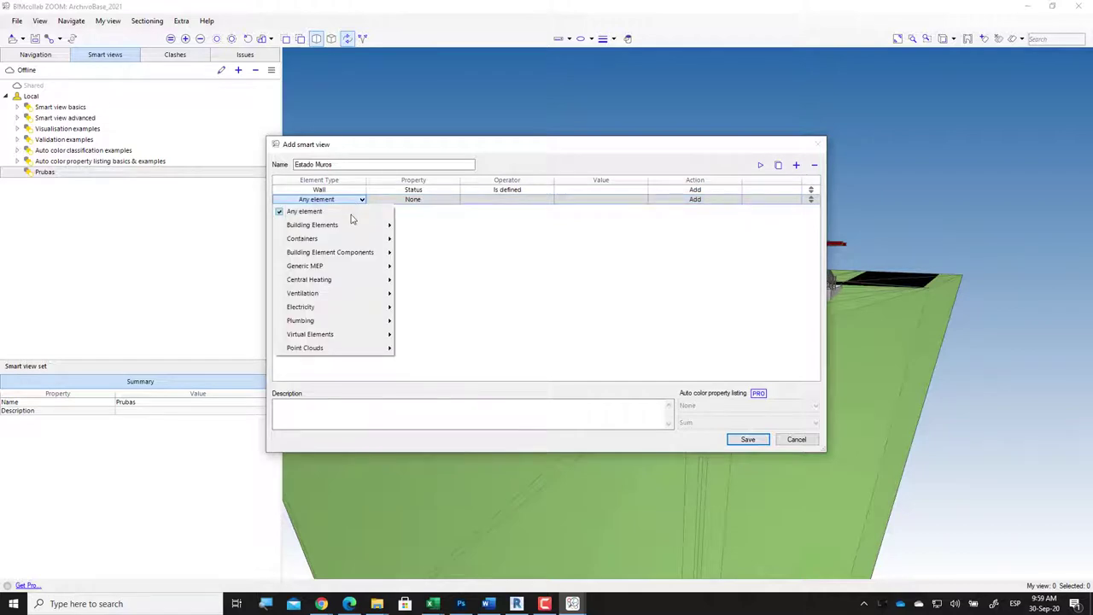
mouse_move(313, 224)
left_click(436, 499)
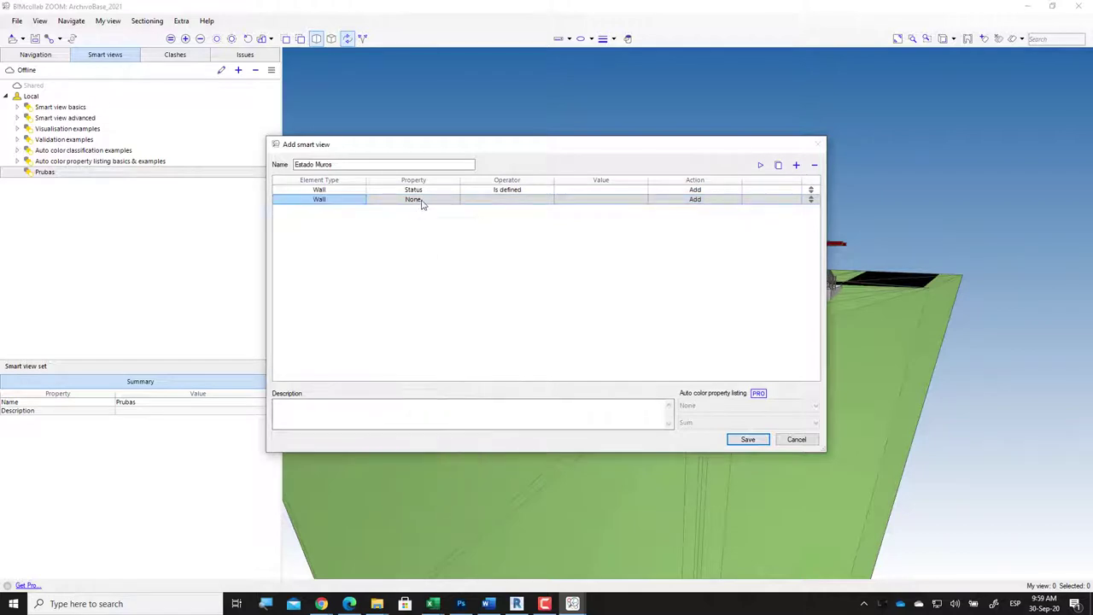
left_click(421, 201)
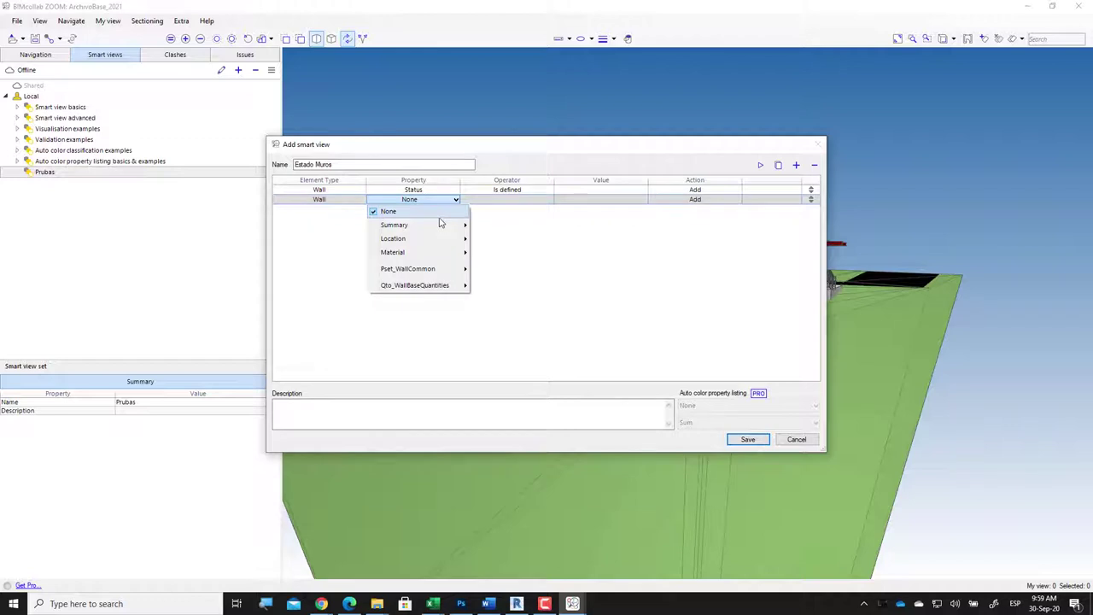
mouse_move(407, 269)
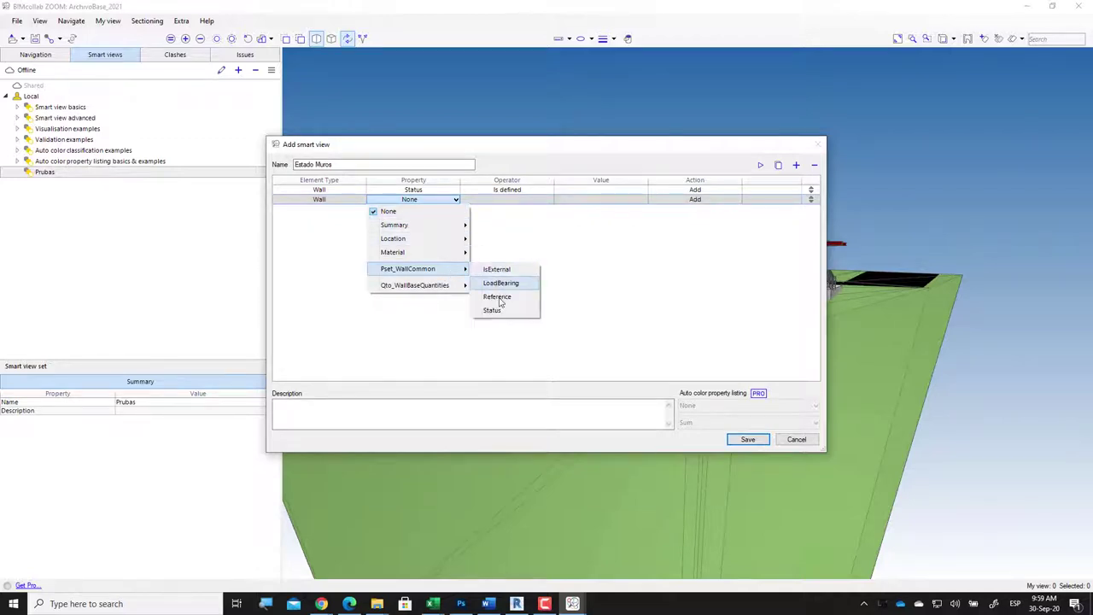
left_click(495, 310)
left_click(531, 203)
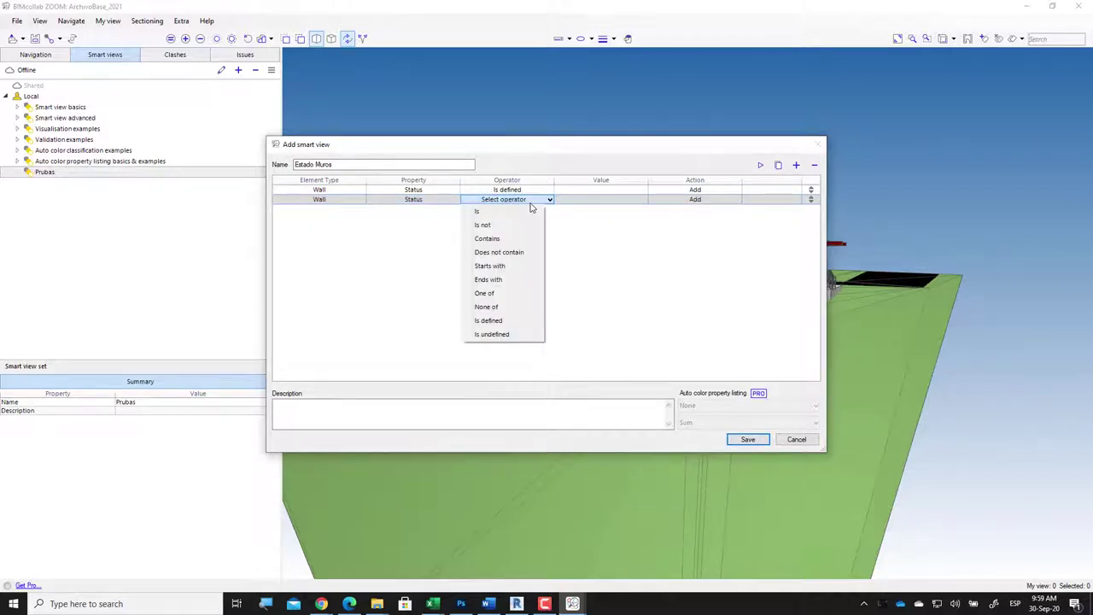
left_click(526, 324)
left_click(687, 201)
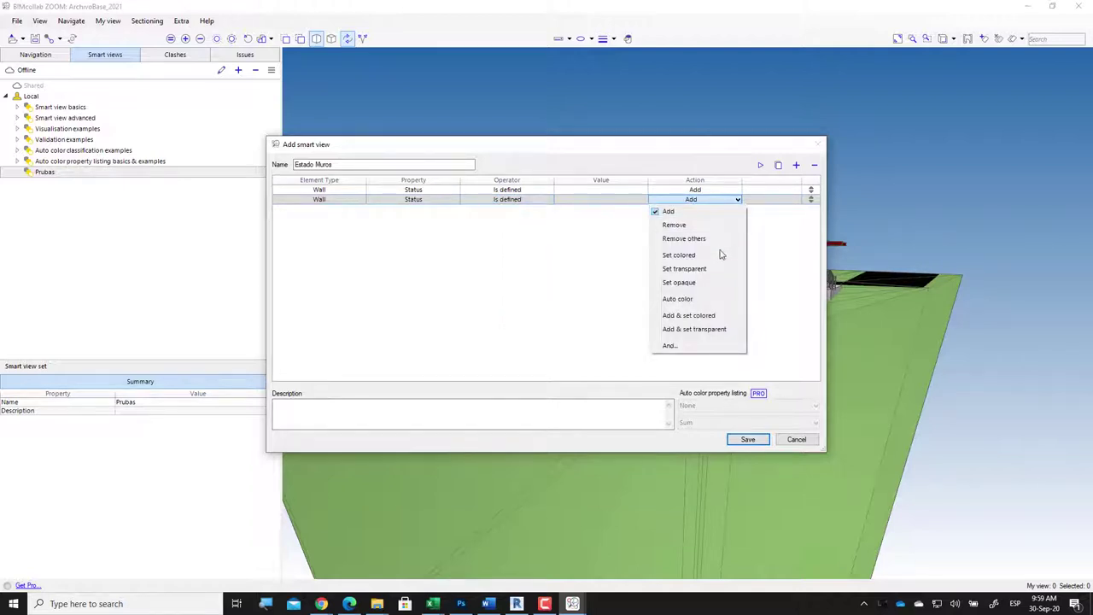
left_click(717, 301)
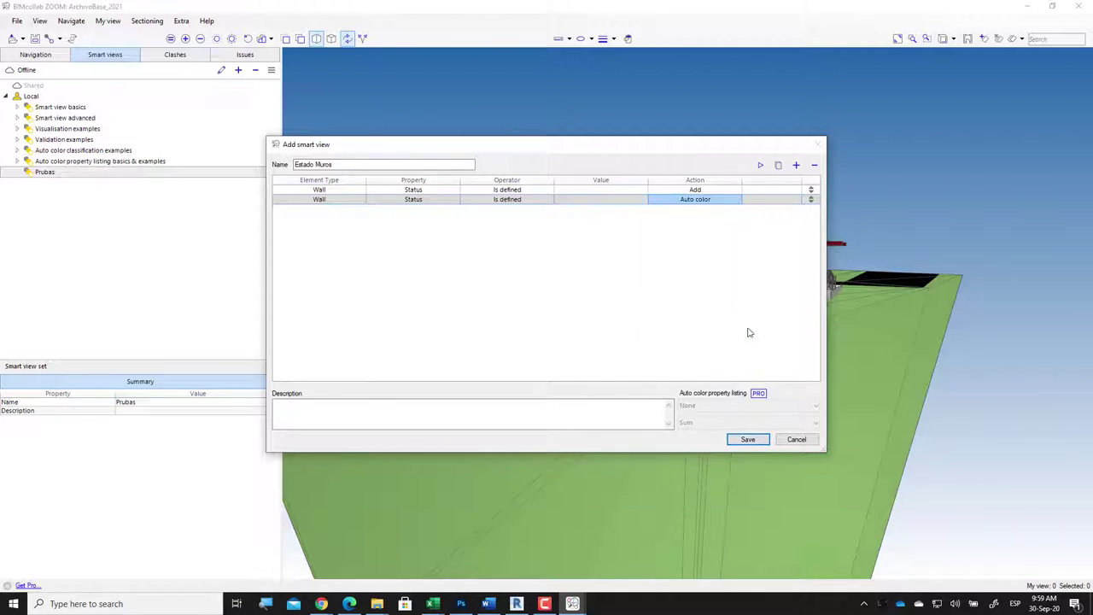
left_click(758, 438)
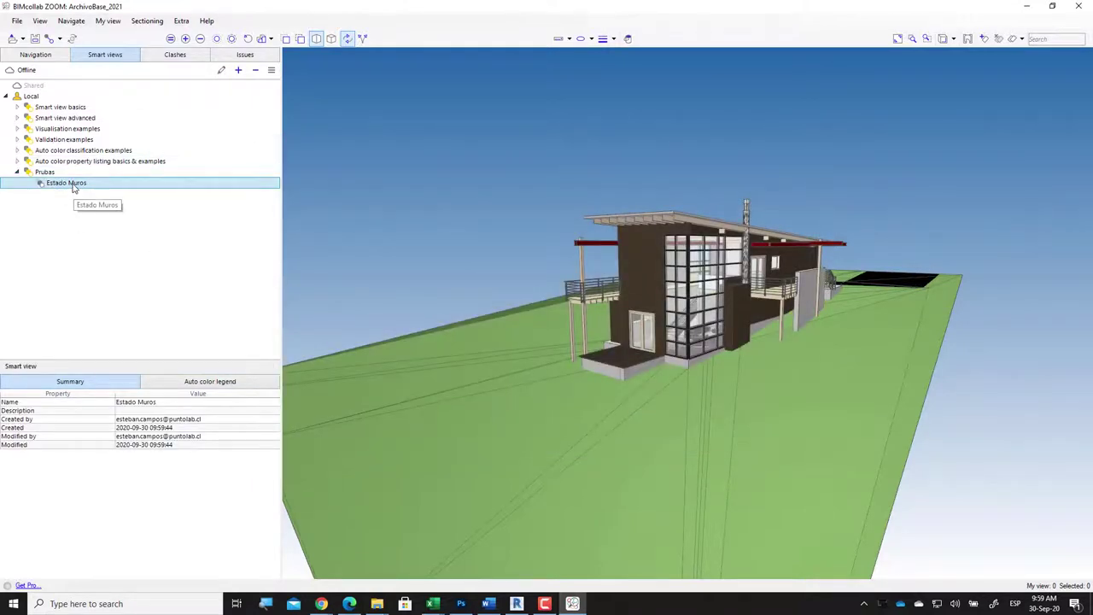
Step: Apply Estado Muros so walls show by Status: Demolish yellow, Existing cyan, New magenta
left_click(73, 184)
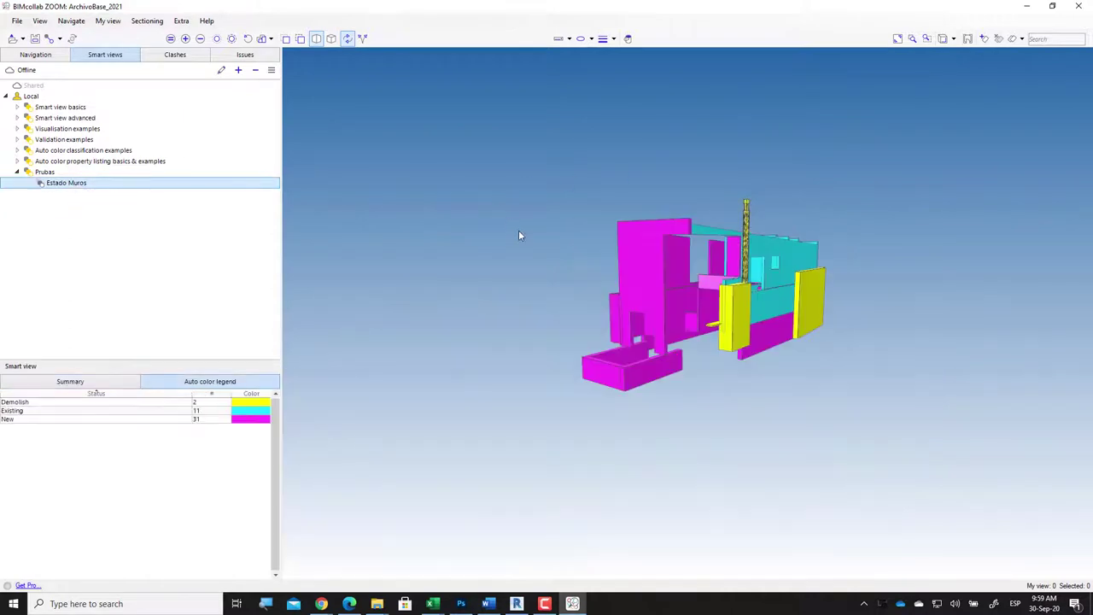
mouse_move(529, 237)
left_mouse_down()
mouse_move(524, 315)
mouse_move(680, 404)
mouse_move(661, 427)
left_mouse_up()
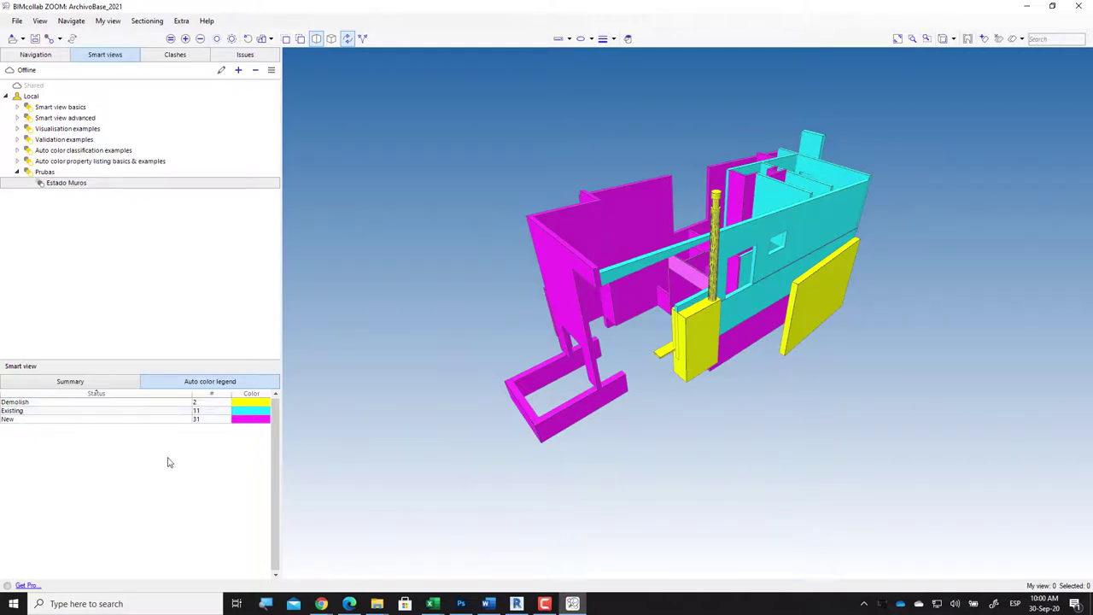
left_click(102, 402)
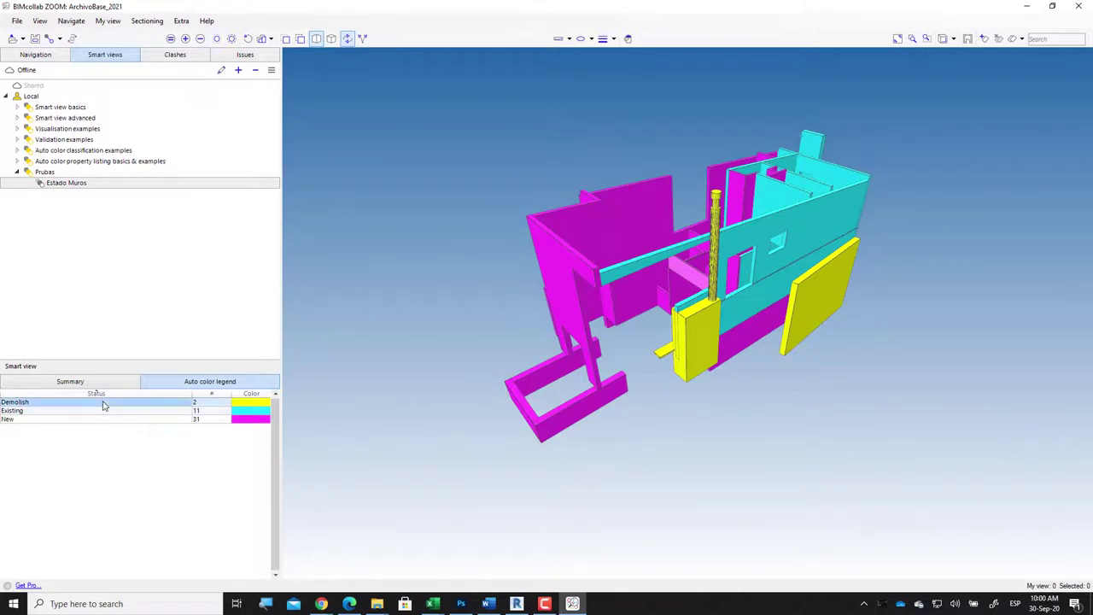
scroll(555, 380, "down", 5)
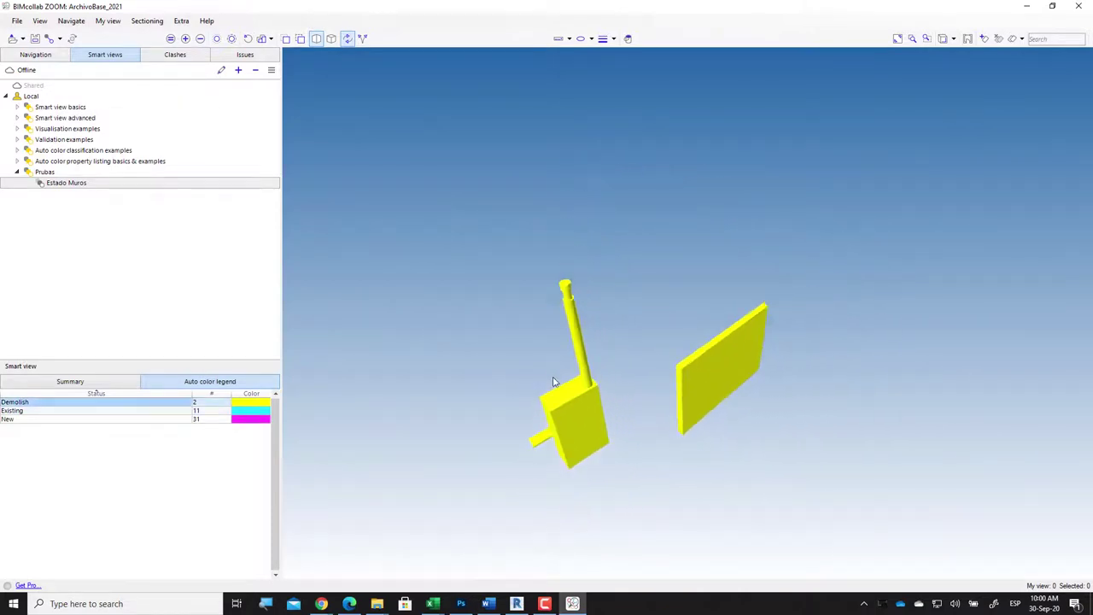
mouse_move(519, 418)
left_mouse_down()
mouse_move(571, 371)
mouse_move(646, 334)
left_mouse_up()
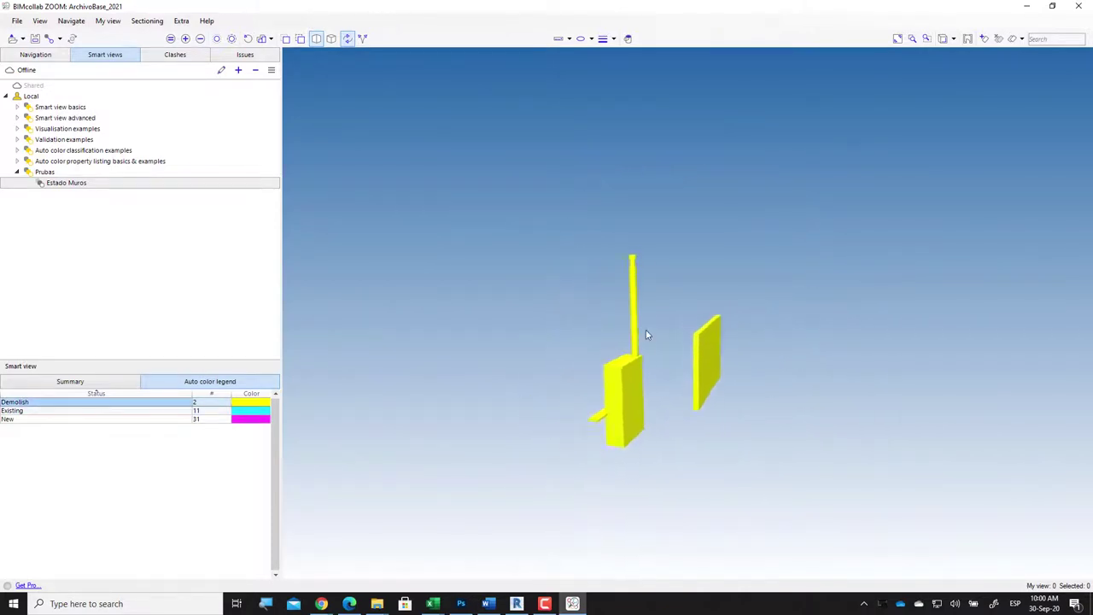
left_click(51, 411)
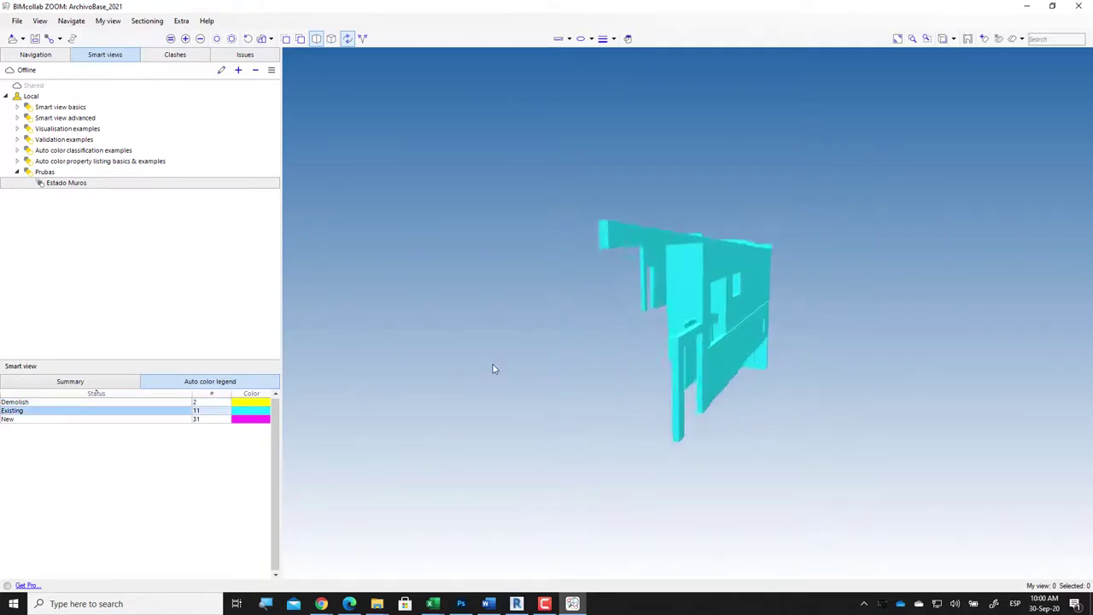
scroll(492, 369, "up", 4)
scroll(551, 389, "up", 2)
scroll(551, 388, "down", 4)
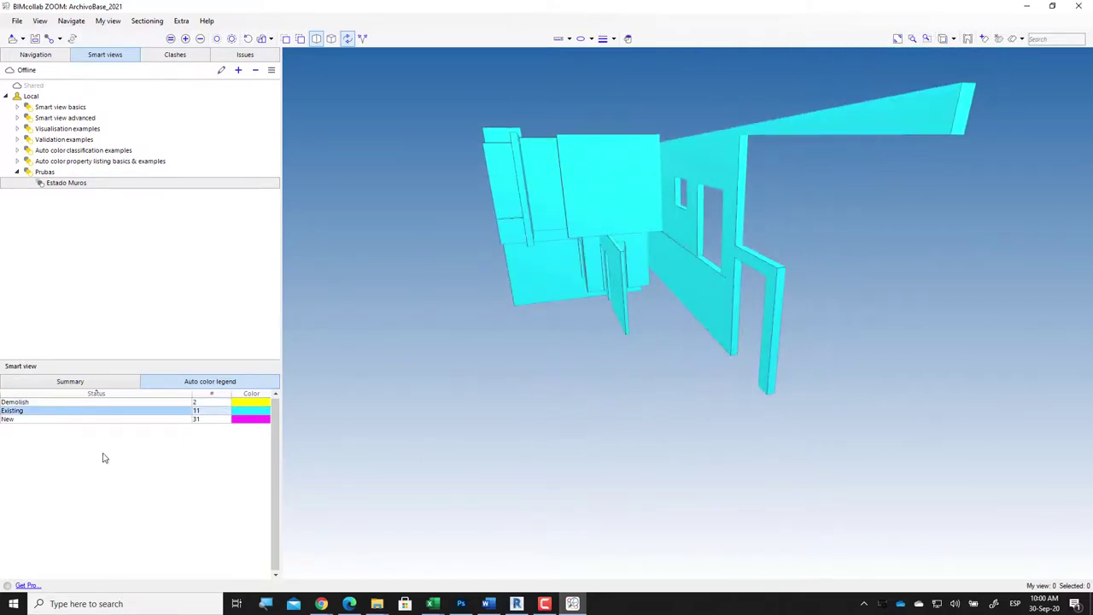
left_click(68, 419)
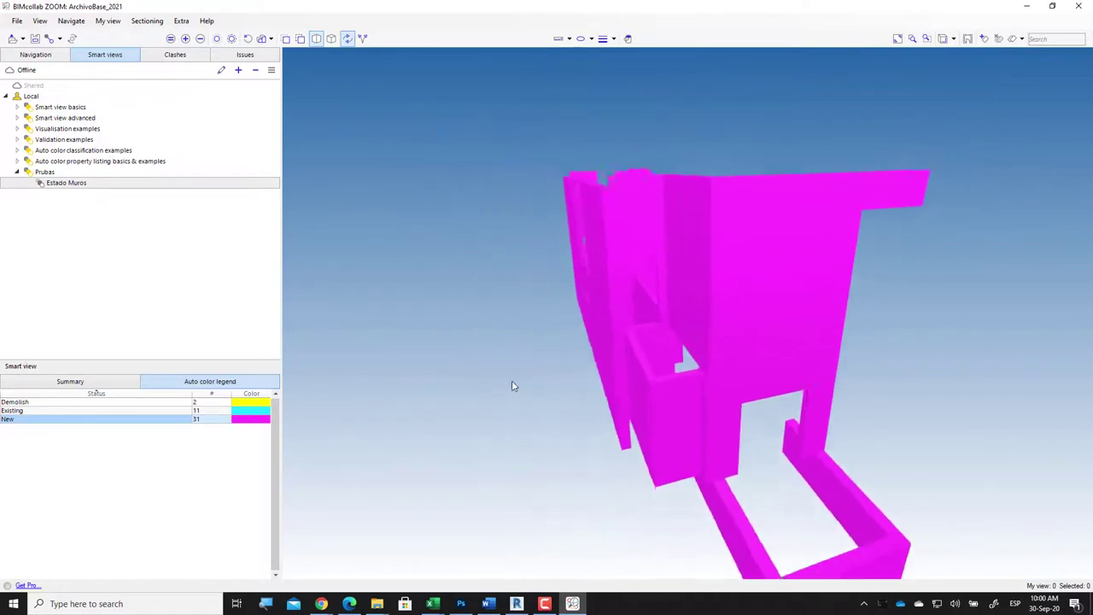
mouse_move(543, 365)
left_mouse_down()
mouse_move(588, 415)
mouse_move(549, 396)
mouse_move(483, 407)
left_mouse_up()
left_click(66, 183)
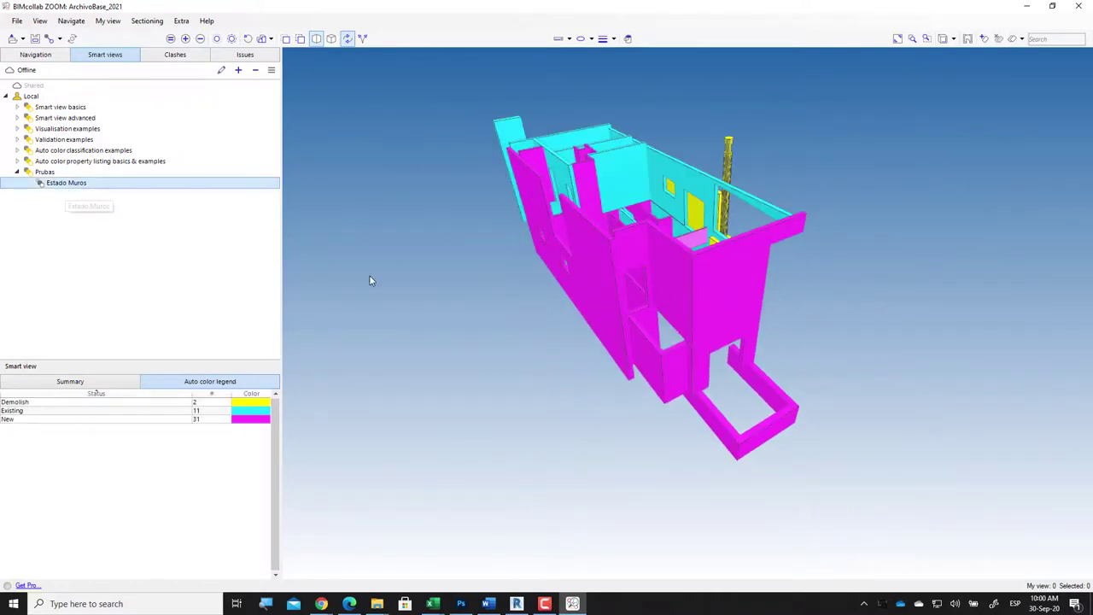
mouse_move(443, 361)
left_mouse_down()
mouse_move(829, 418)
mouse_move(672, 398)
mouse_move(354, 320)
left_mouse_up()
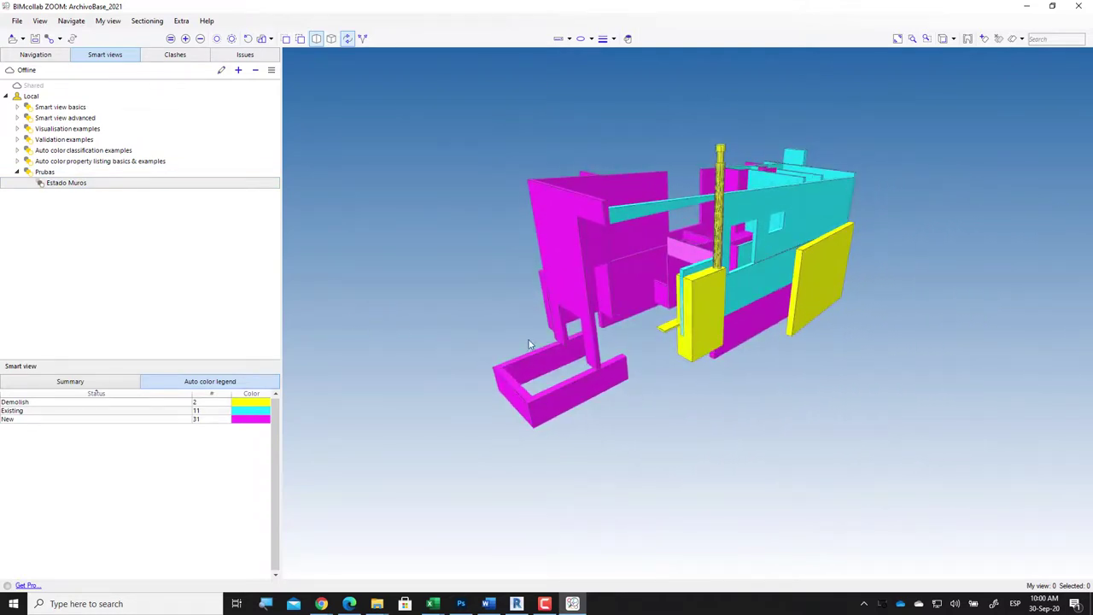